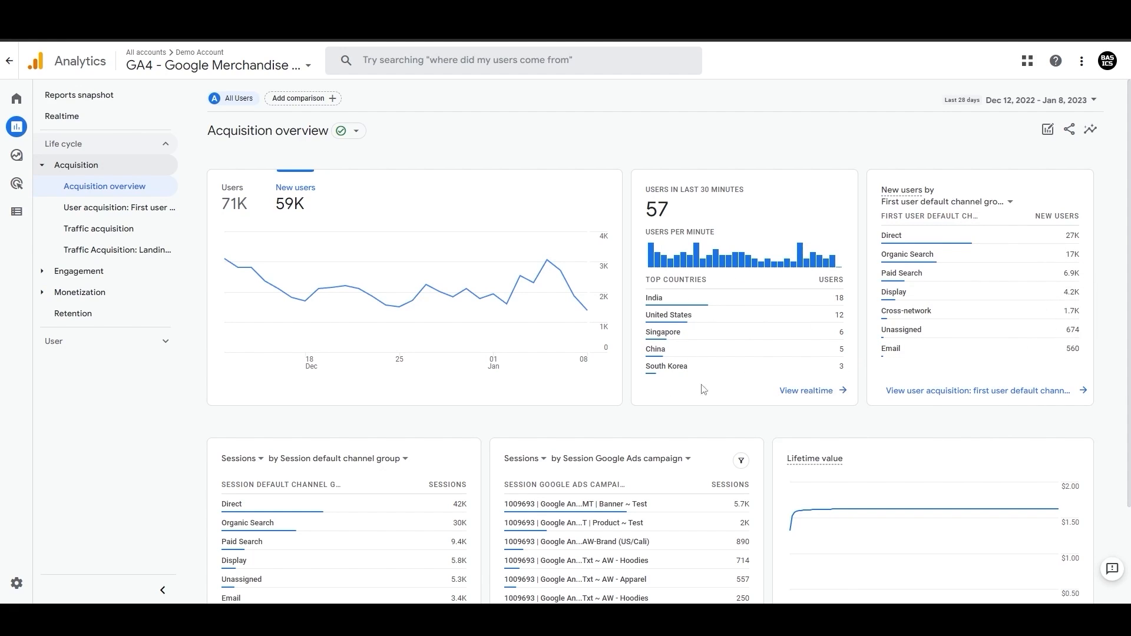
# Step: Browse the Acquisition overview report cards
pyautogui.scroll(-1, 501, 439)
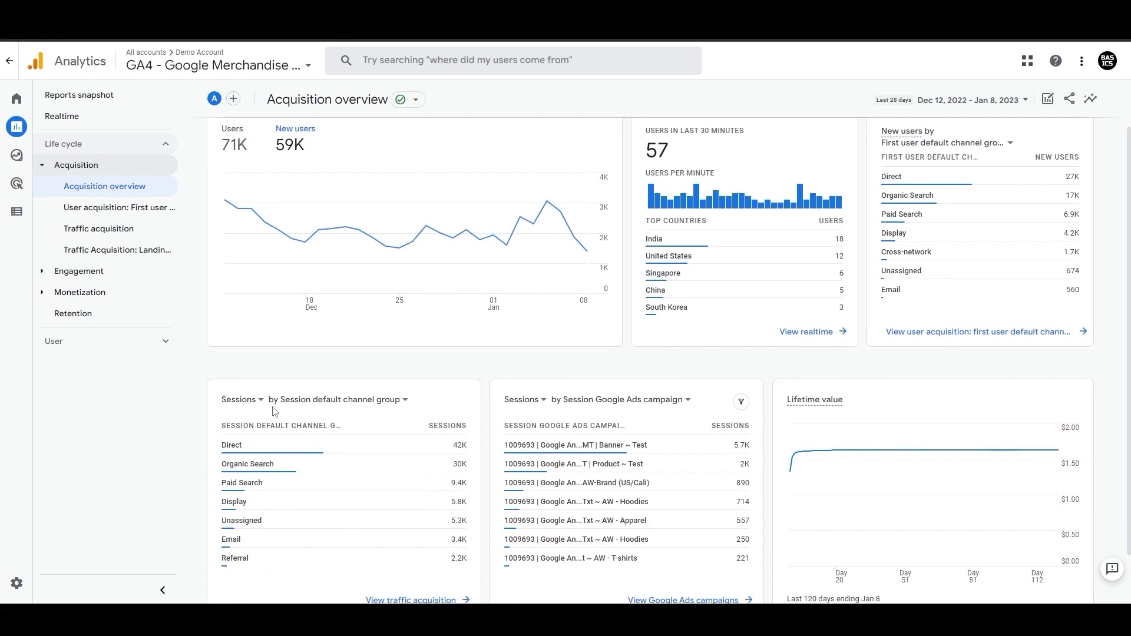
pyautogui.scroll(-1, 496, 418)
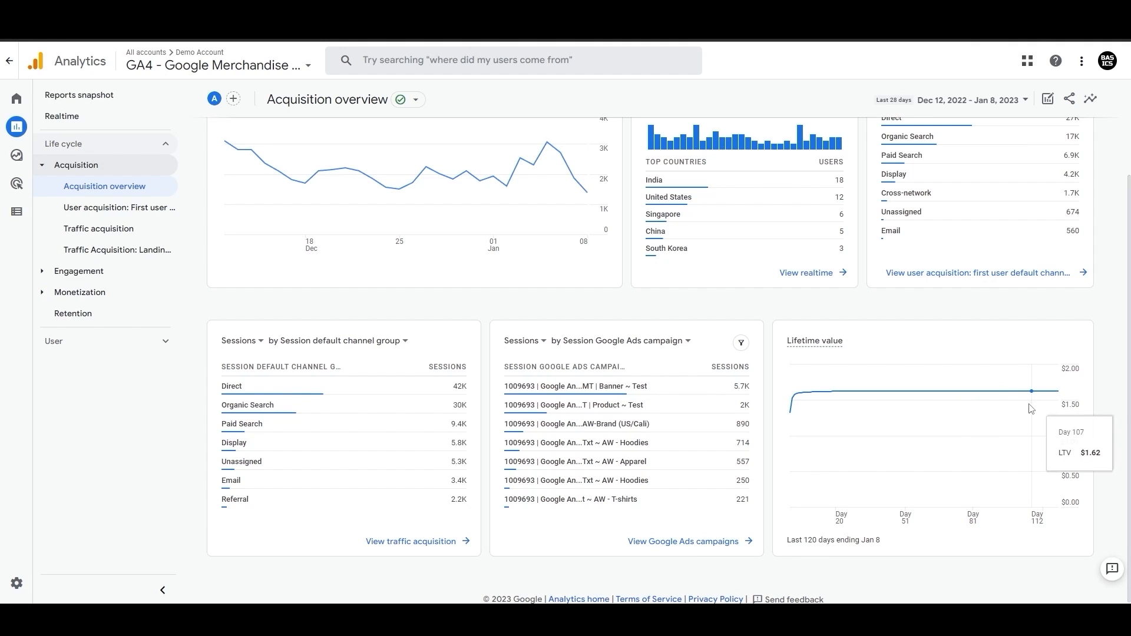
pyautogui.scroll(2, 772, 527)
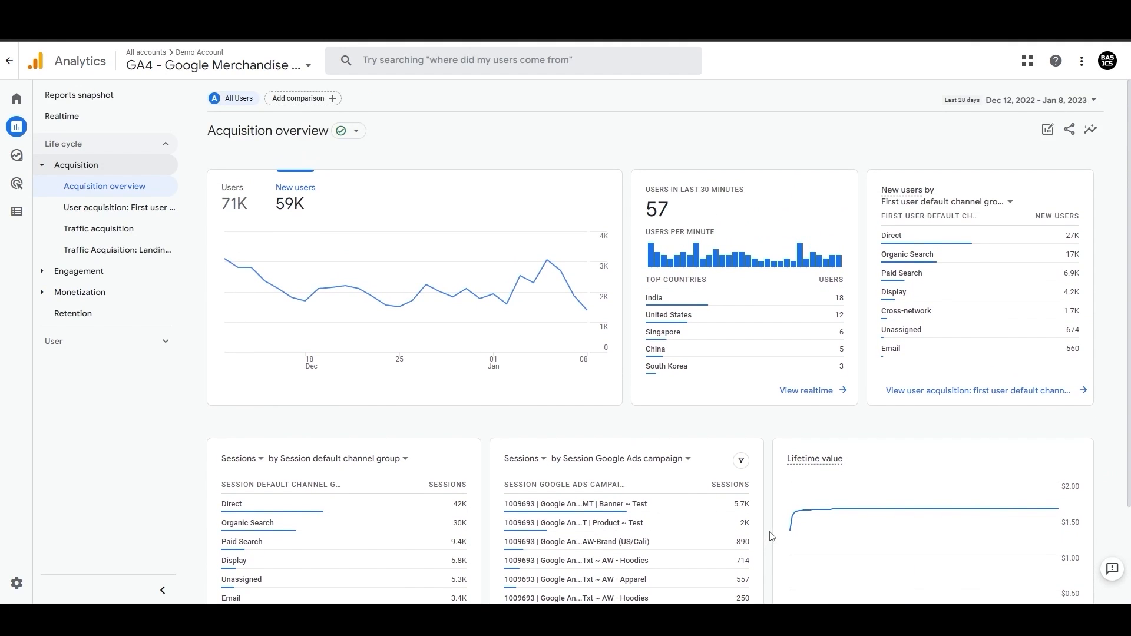
# Step: Open the User acquisition report and switch its table's primary dimension to First user source / medium
pyautogui.click(120, 210)
pyautogui.scroll(-3, 244, 389)
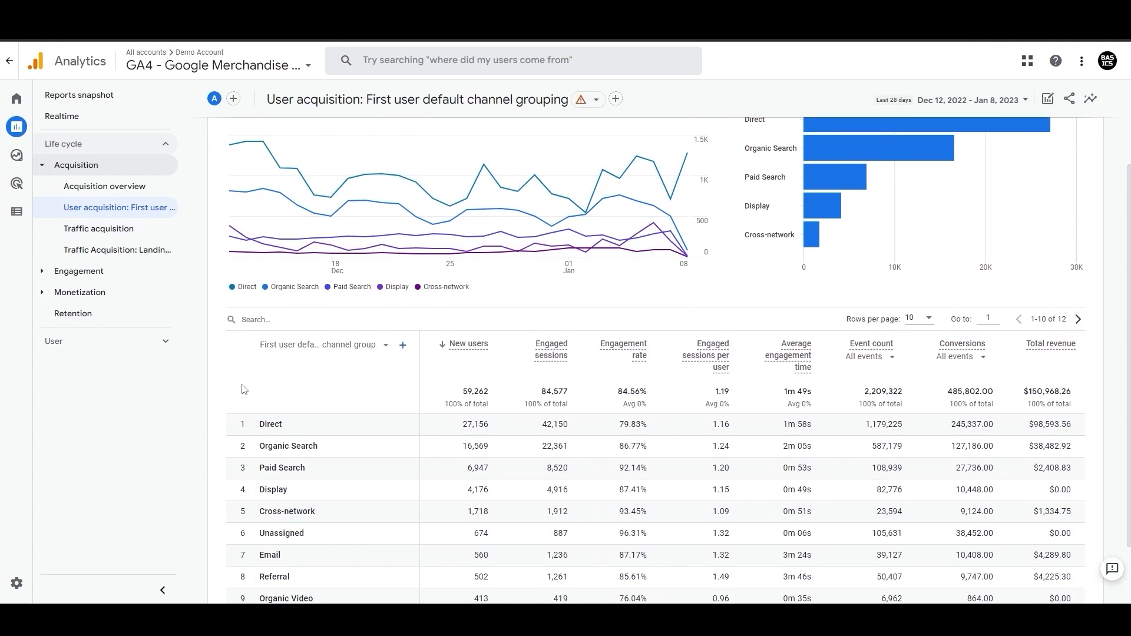
pyautogui.scroll(-1, 244, 390)
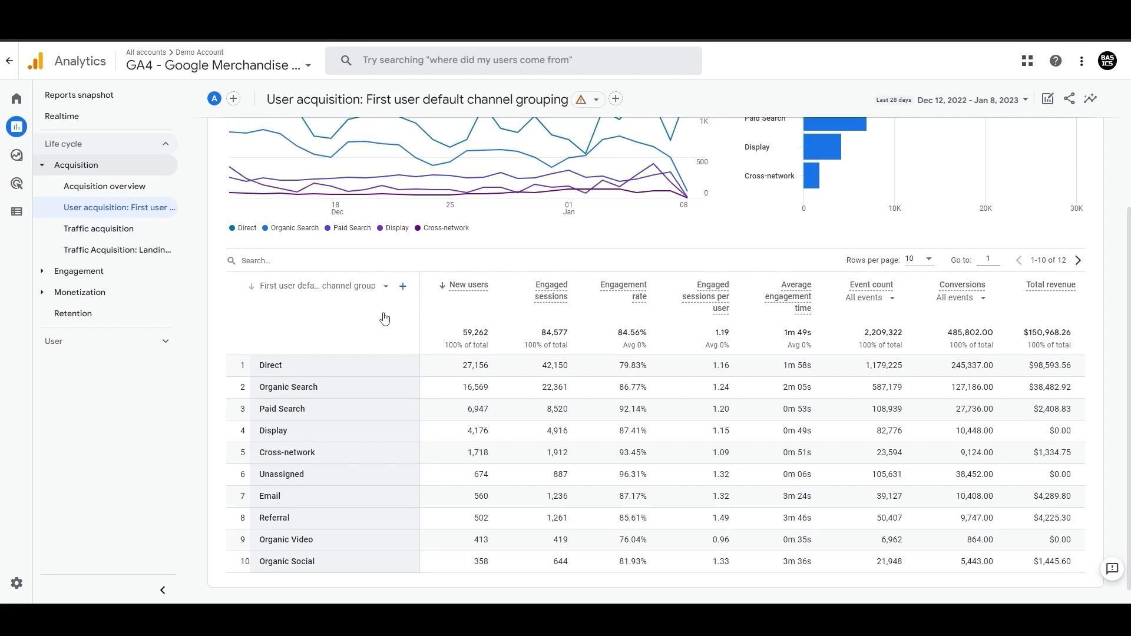
pyautogui.click(386, 287)
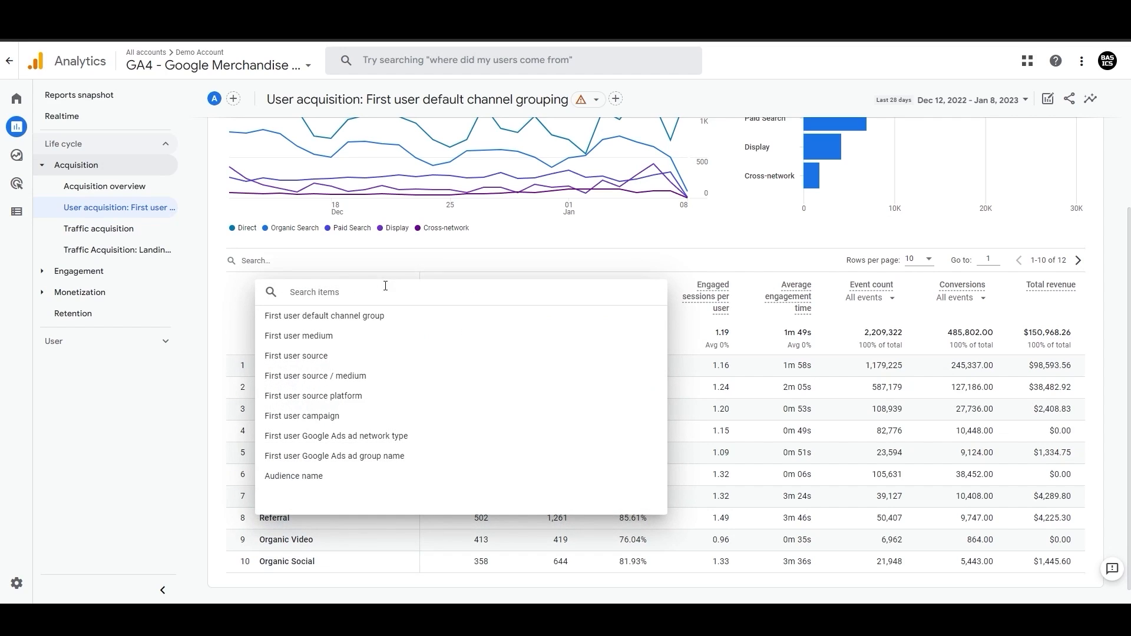
pyautogui.click(370, 379)
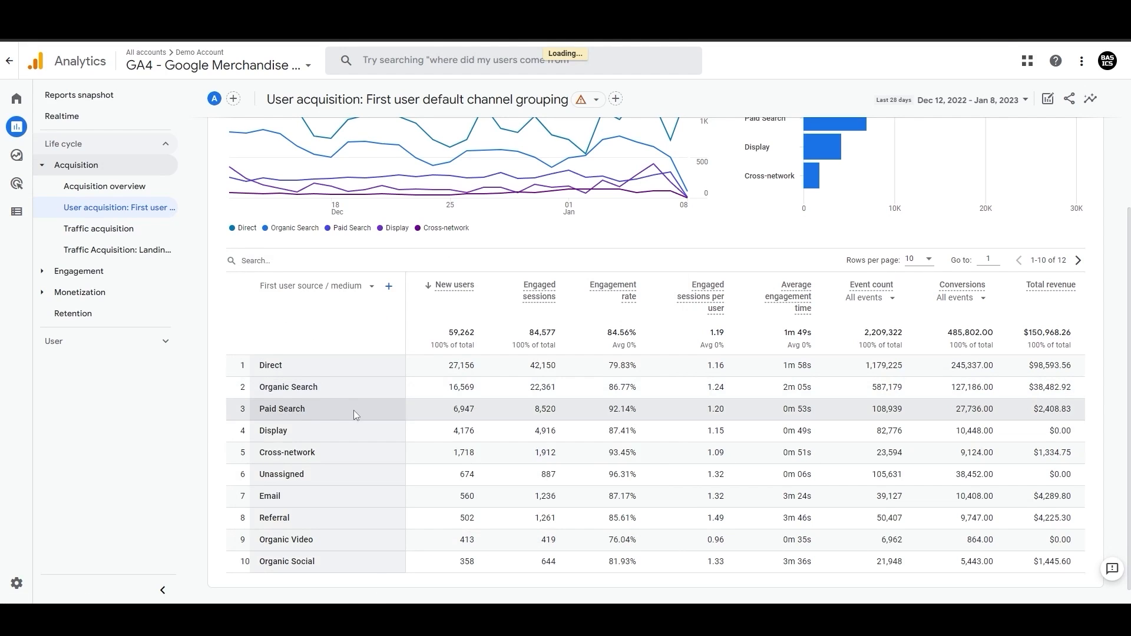
pyautogui.moveTo(308, 412); pyautogui.dragTo(321, 389)
pyautogui.click(358, 390)
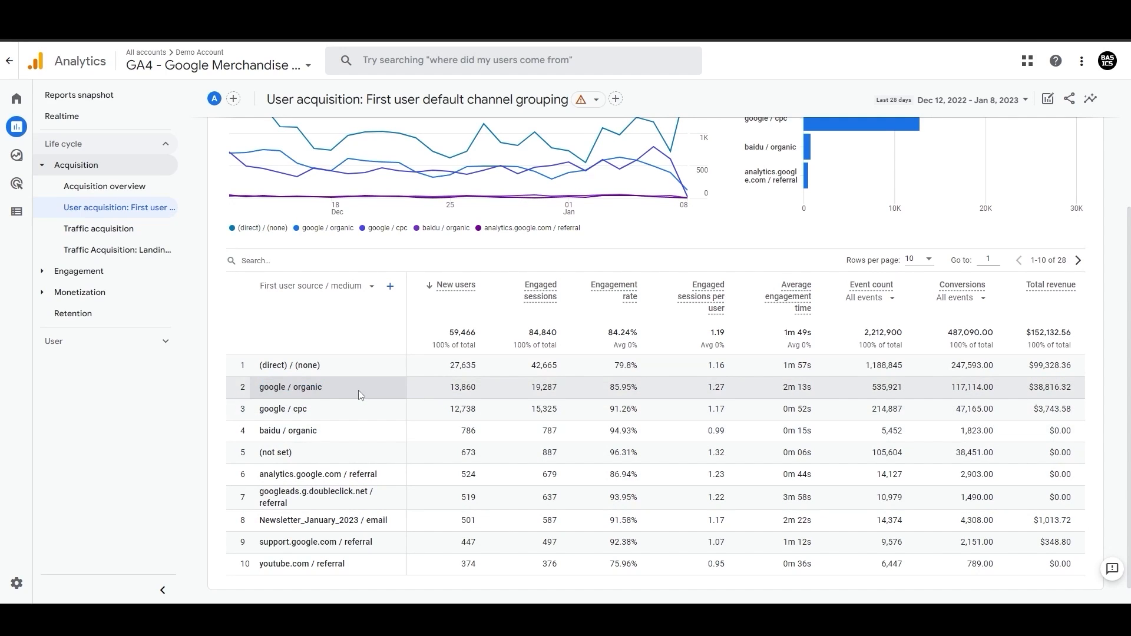
# Step: Add Country as a secondary dimension to the table
pyautogui.click(390, 287)
pyautogui.click(430, 382)
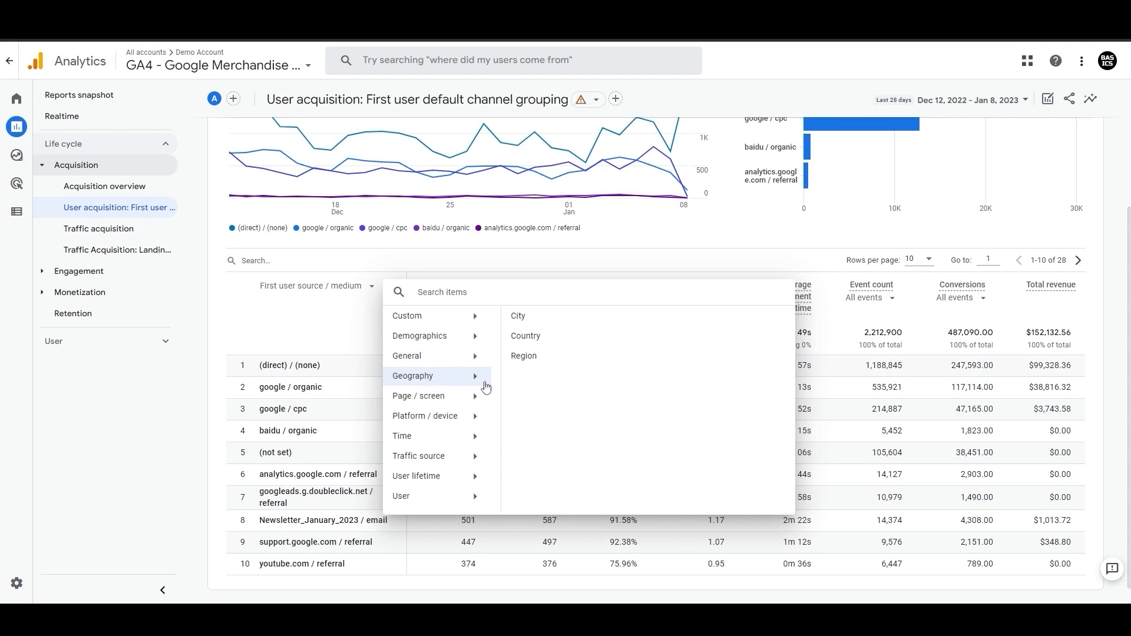
pyautogui.click(526, 338)
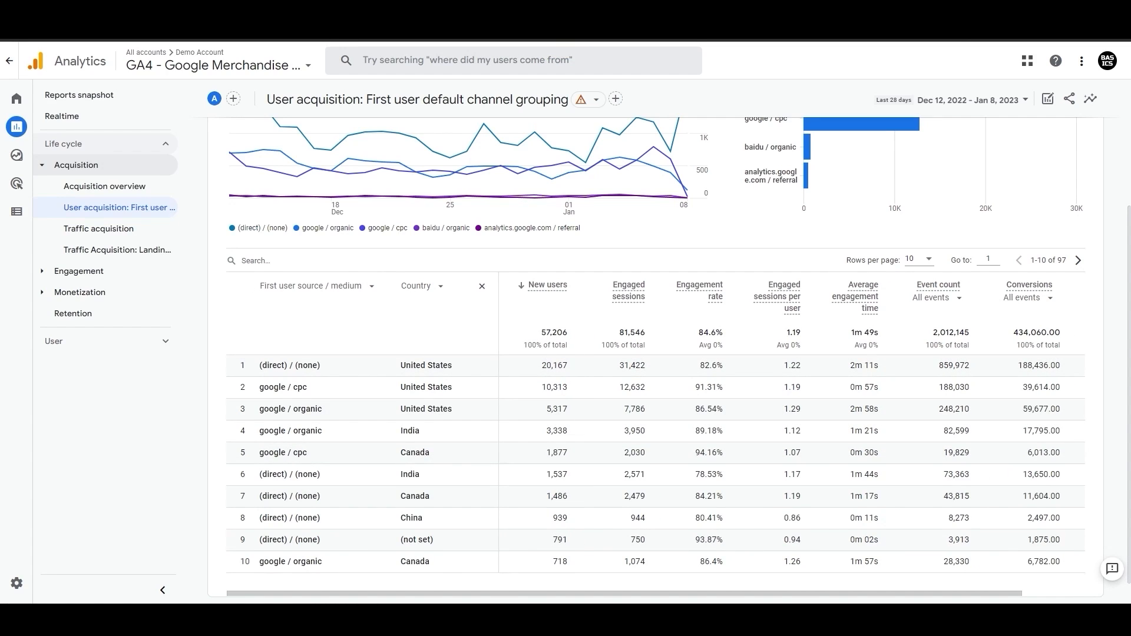
# Step: Search the table rows for United States
pyautogui.click(263, 261)
pyautogui.write('United States')
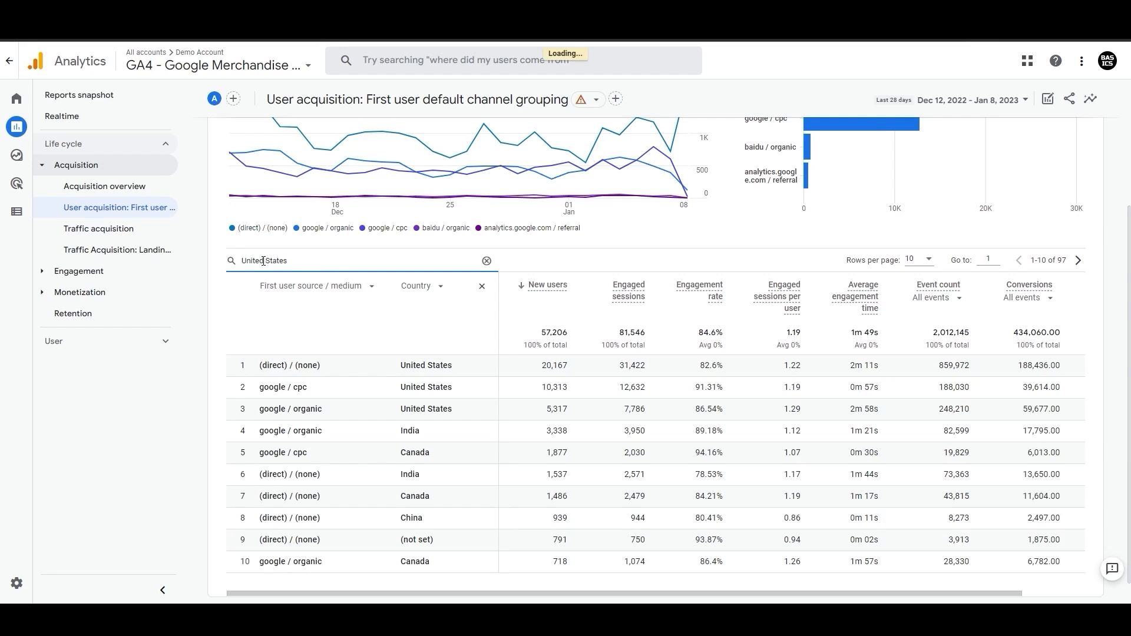
pyautogui.press('Return')
pyautogui.scroll(3, 260, 247)
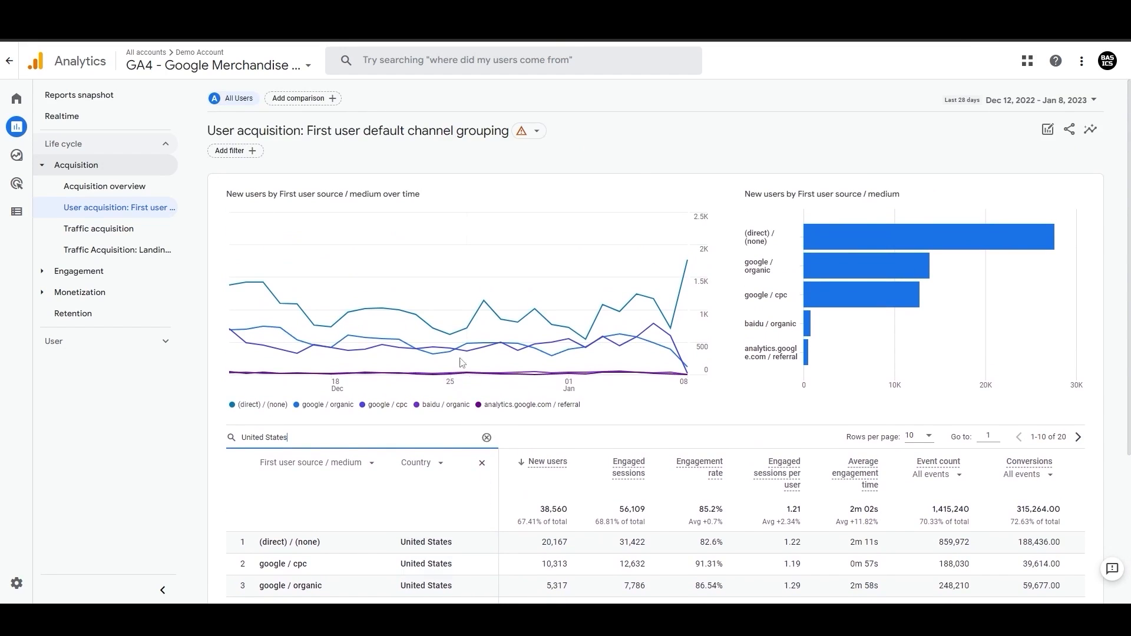
pyautogui.click(238, 152)
pyautogui.click(1037, 189)
pyautogui.scroll(-1, 1046, 306)
pyautogui.click(1093, 252)
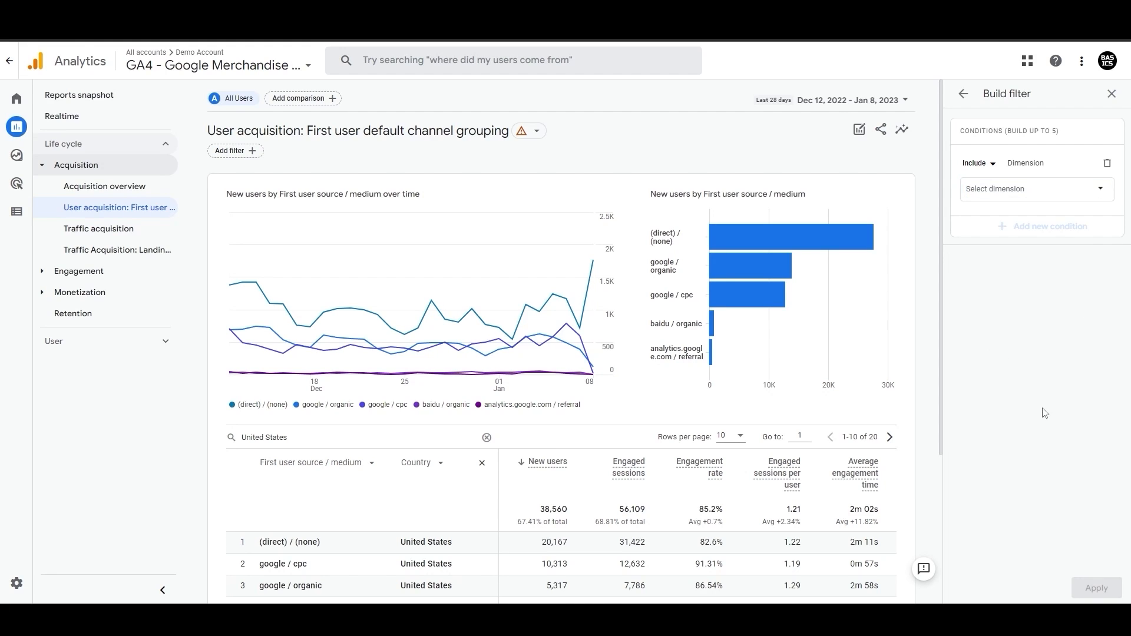
pyautogui.click(1112, 94)
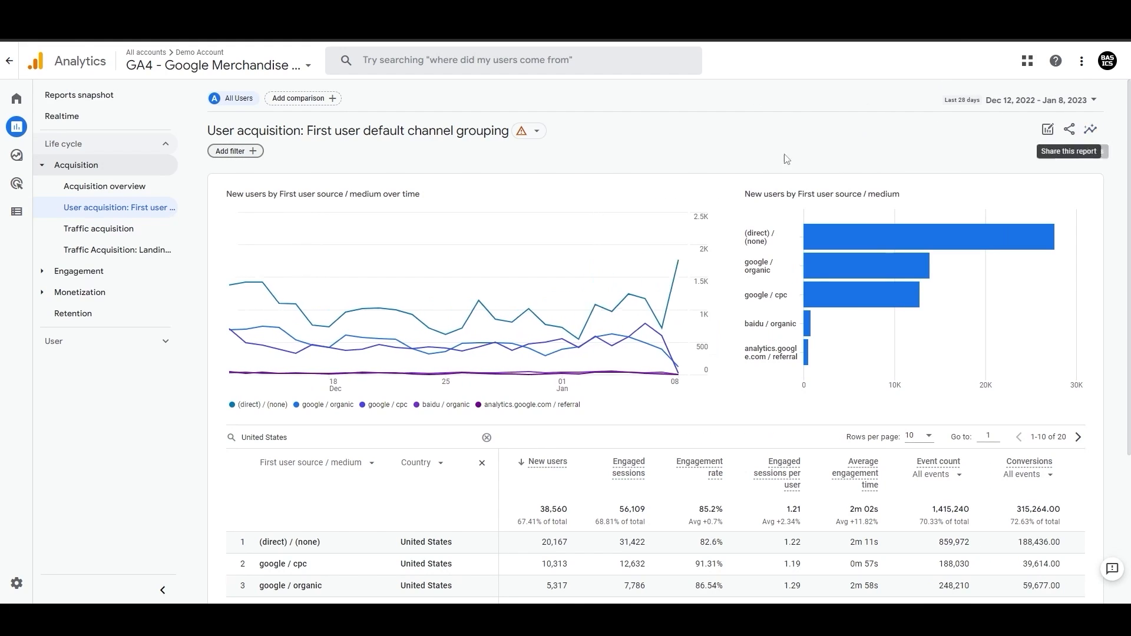
# Step: Examine the filtered table's metric columns, including the event selectors and Total revenue
pyautogui.scroll(-2, 590, 383)
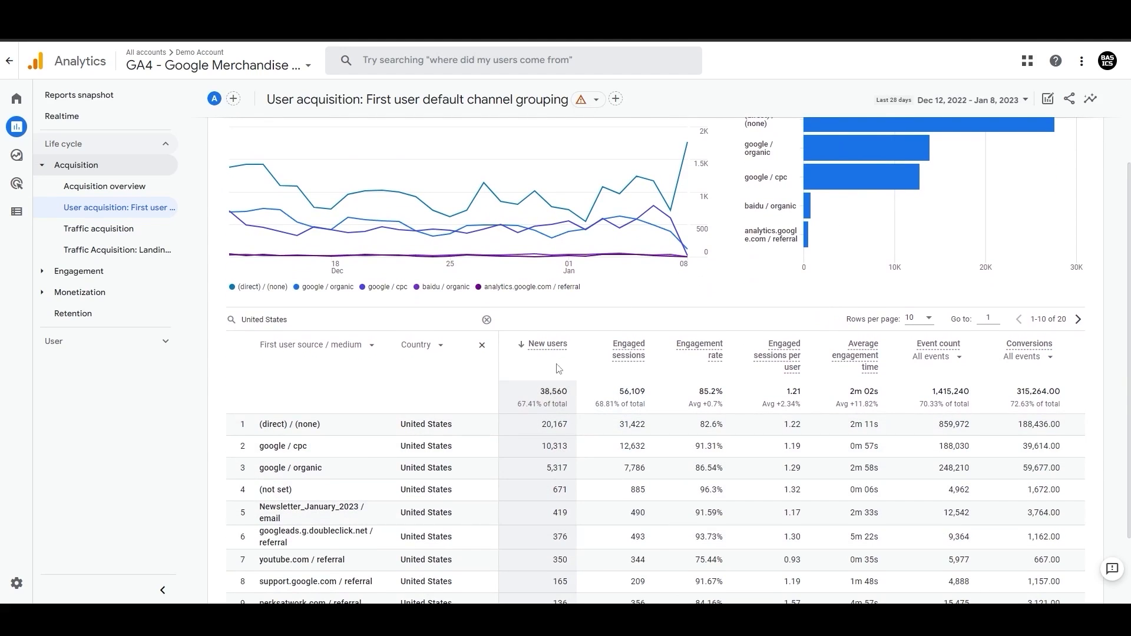
pyautogui.scroll(-1, 568, 368)
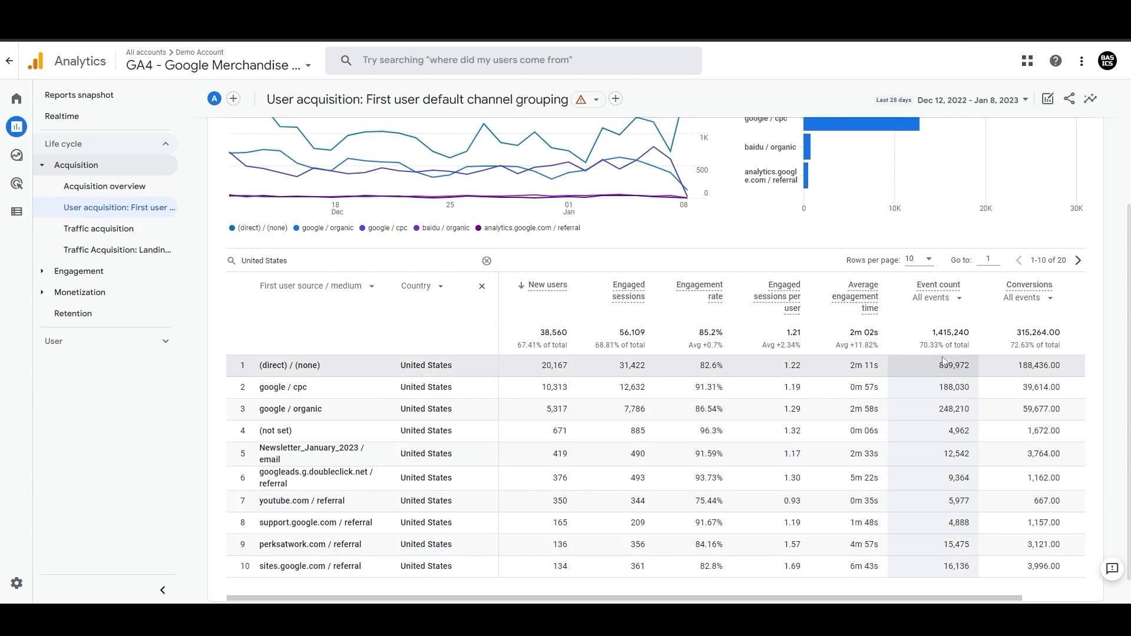
pyautogui.click(959, 298)
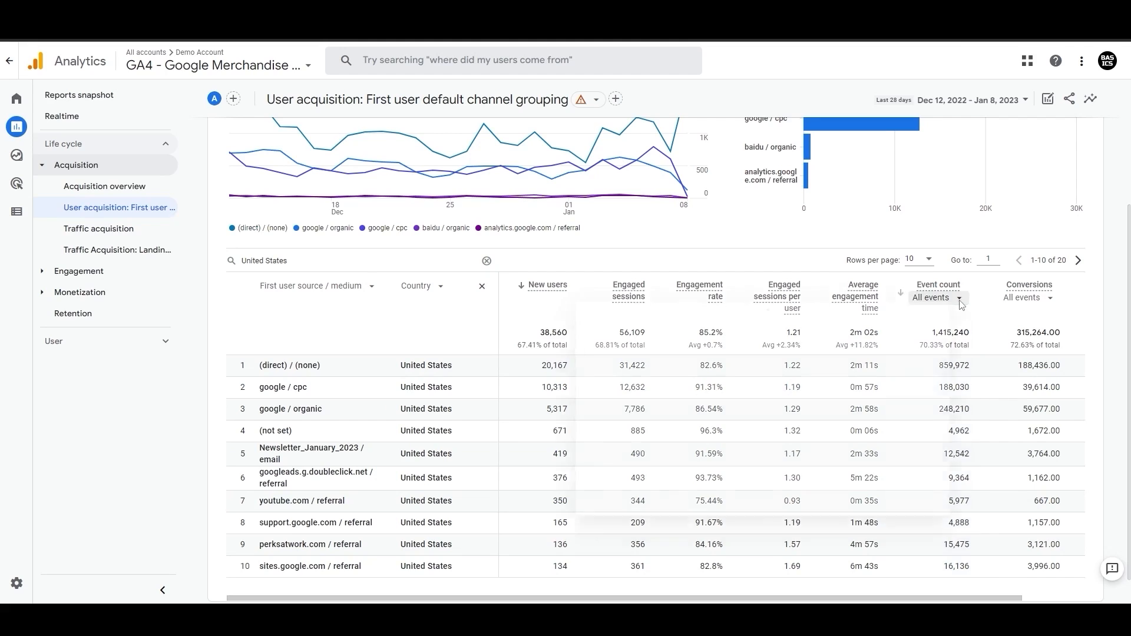
pyautogui.click(962, 288)
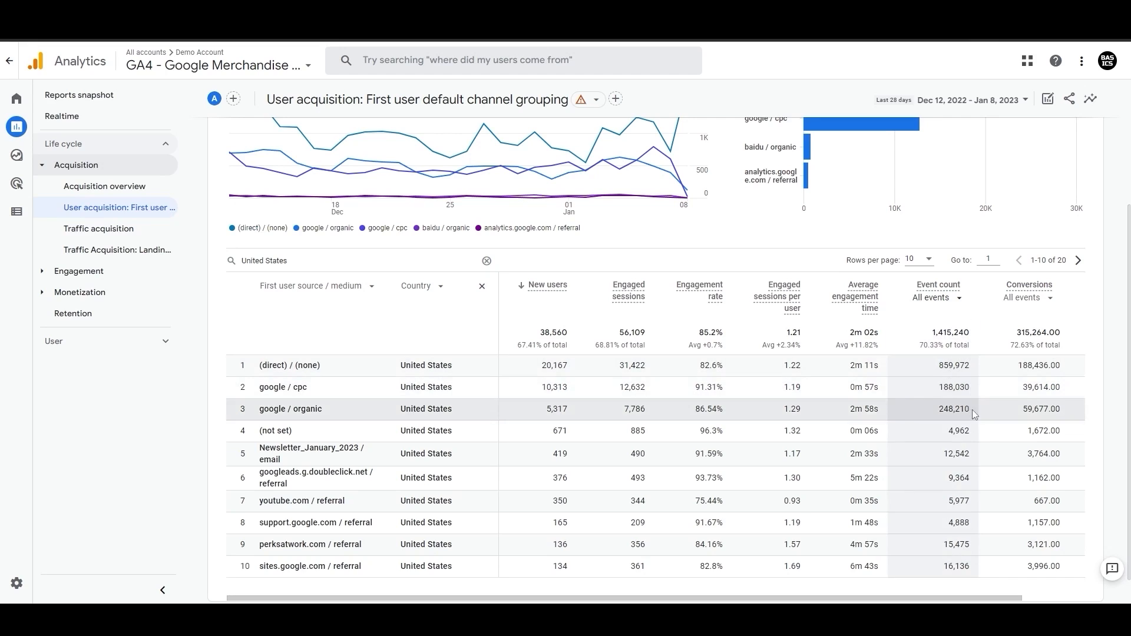
pyautogui.moveTo(976, 600); pyautogui.dragTo(1039, 601)
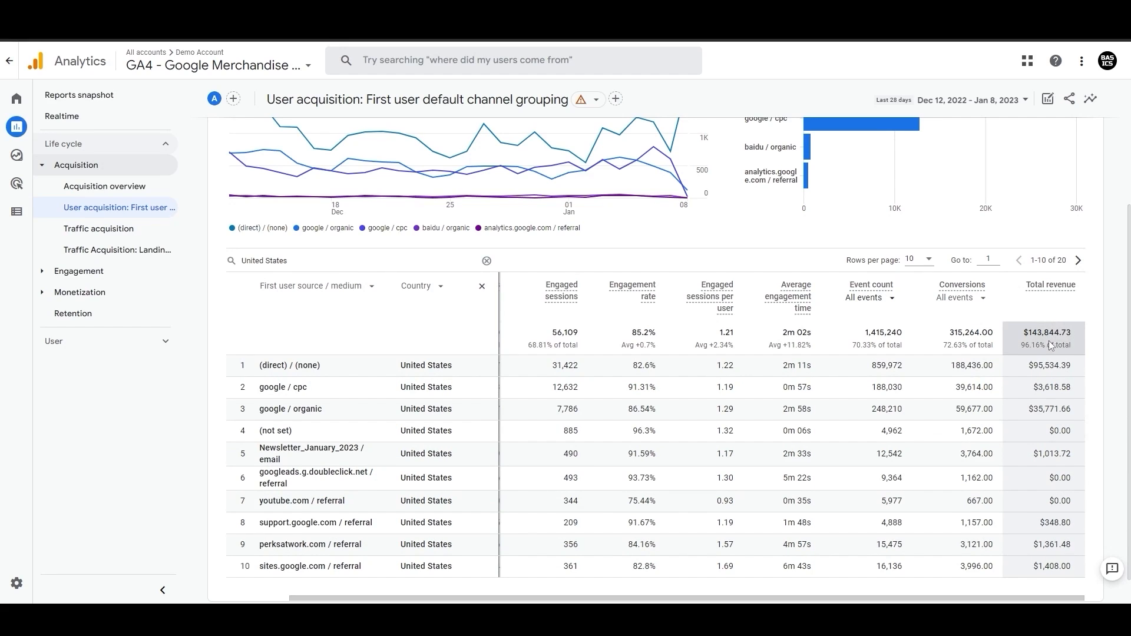
pyautogui.click(983, 298)
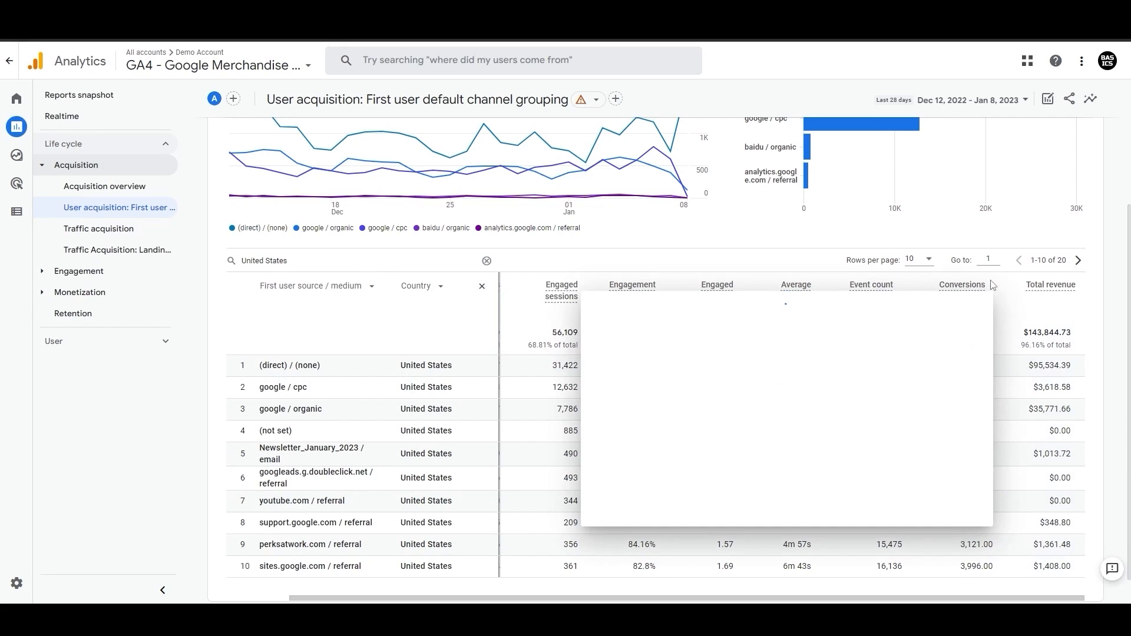
pyautogui.click(994, 285)
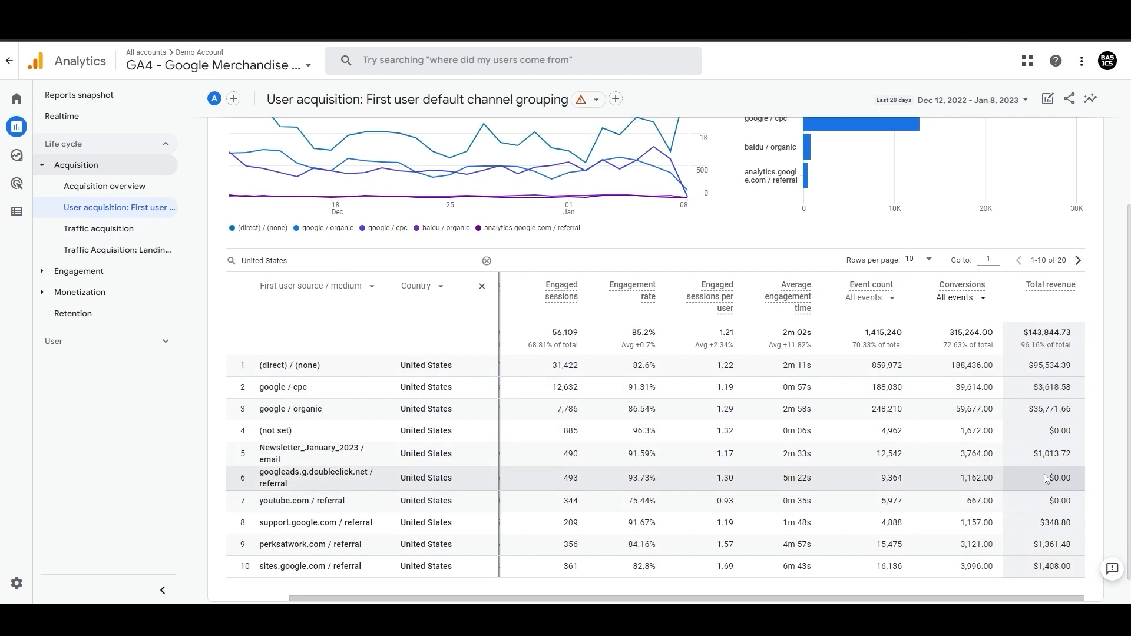
# Step: Page forward through the results and set the table to show 25 rows per page
pyautogui.click(1079, 261)
pyautogui.click(920, 260)
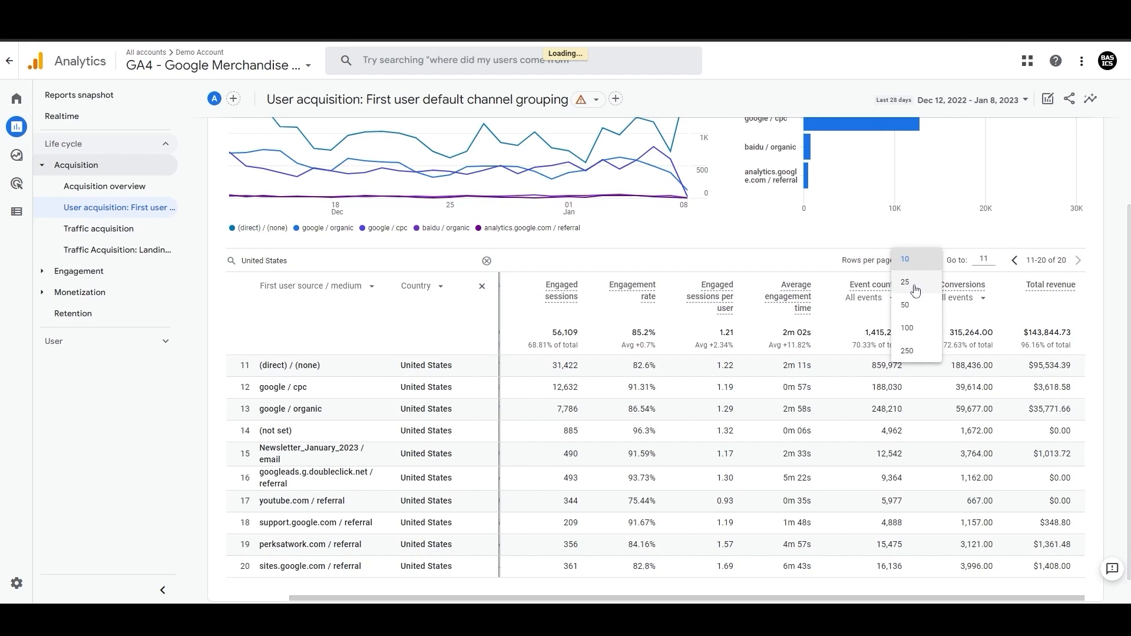
pyautogui.click(906, 282)
pyautogui.scroll(3, 509, 197)
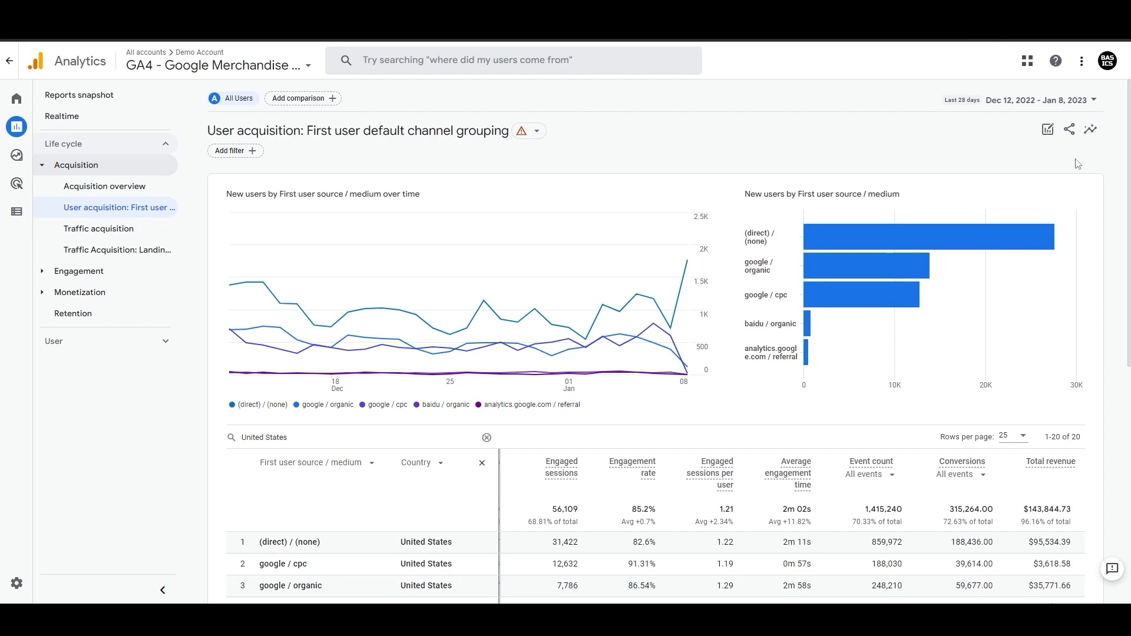
# Step: Customize the User acquisition report by adding Gender and Interests as dimensions
pyautogui.scroll(-3, 766, 289)
pyautogui.scroll(3, 767, 288)
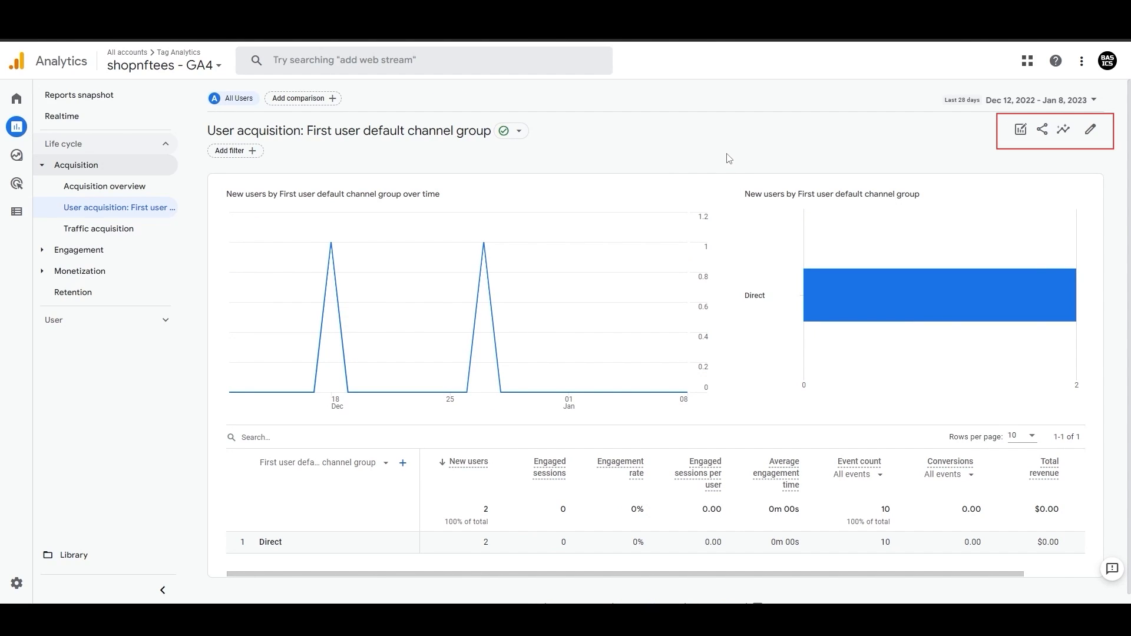
pyautogui.click(1092, 129)
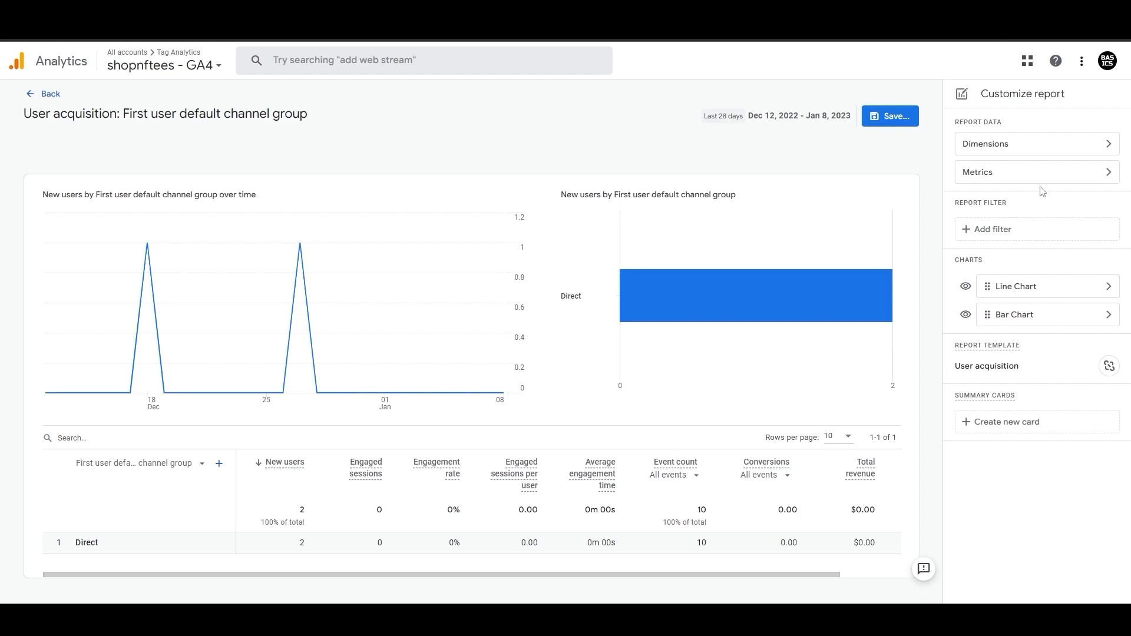
pyautogui.click(1051, 147)
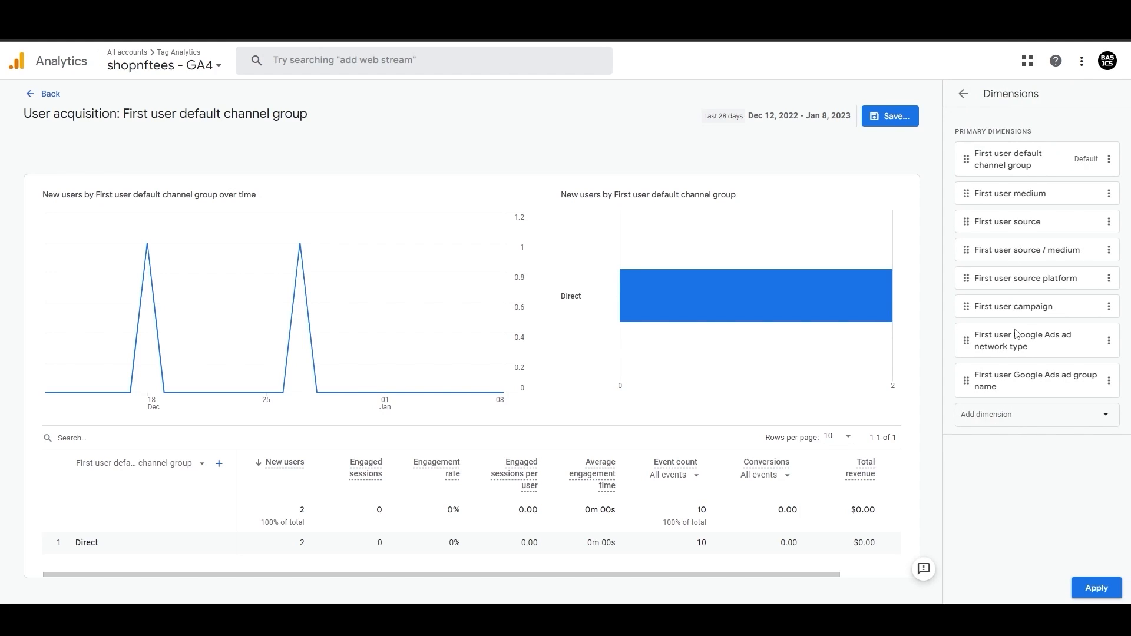
pyautogui.click(1023, 415)
pyautogui.scroll(-8, 1032, 543)
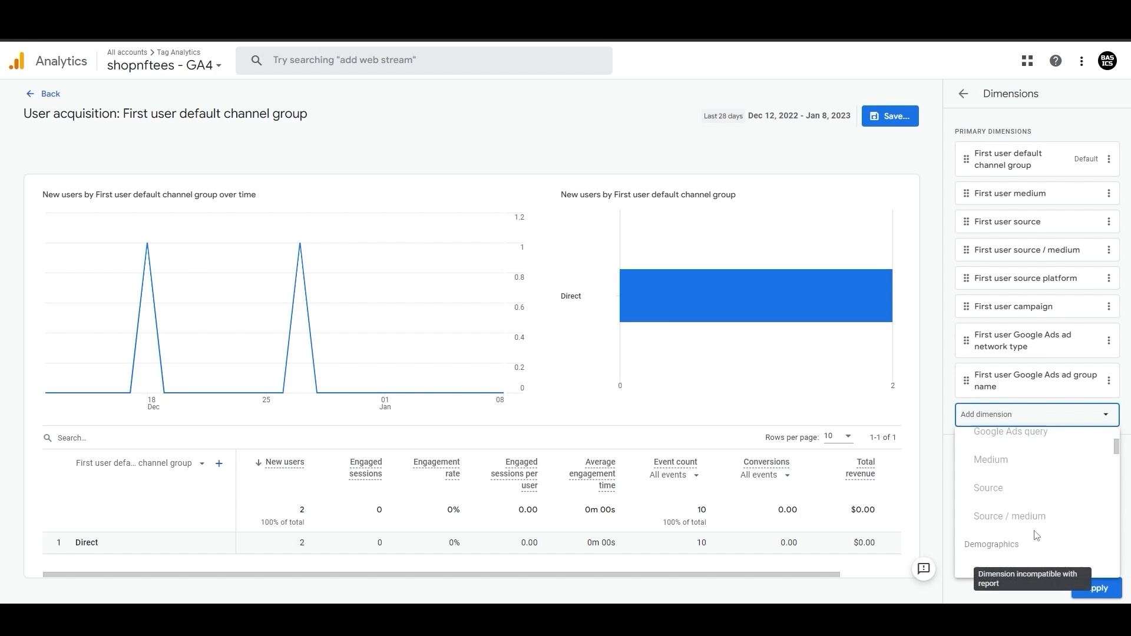
pyautogui.click(1027, 466)
pyautogui.scroll(-5, 1029, 512)
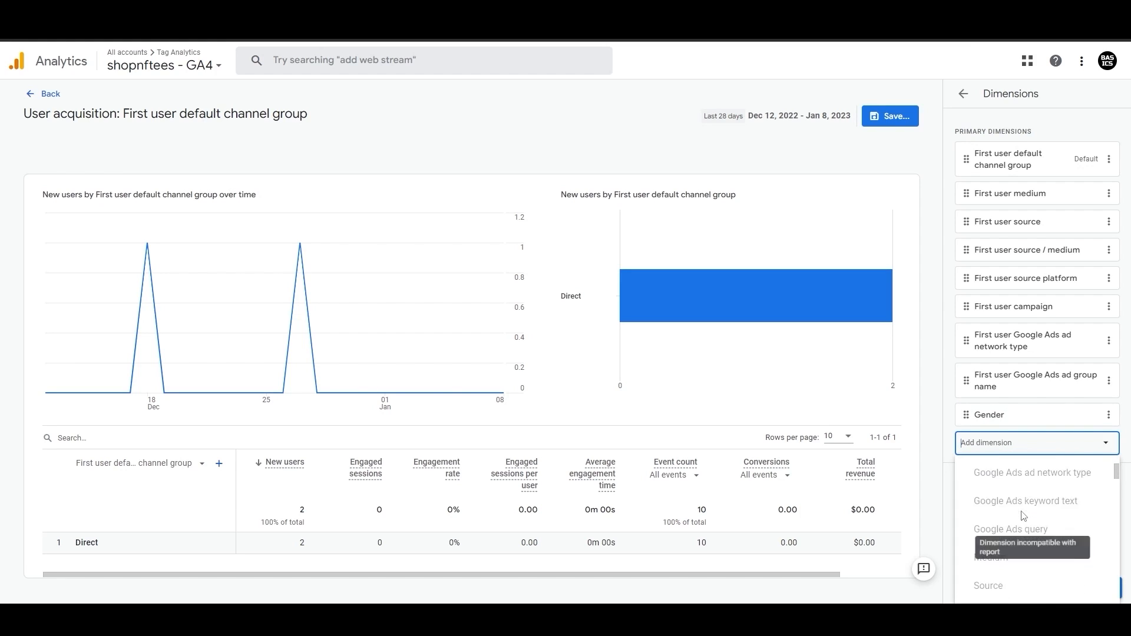
pyautogui.click(997, 596)
# Step: Remove the First user Google Ads ad group name dimension, apply, and save changes to the current report
pyautogui.click(1110, 417)
pyautogui.click(1111, 379)
pyautogui.click(1109, 380)
pyautogui.click(1091, 439)
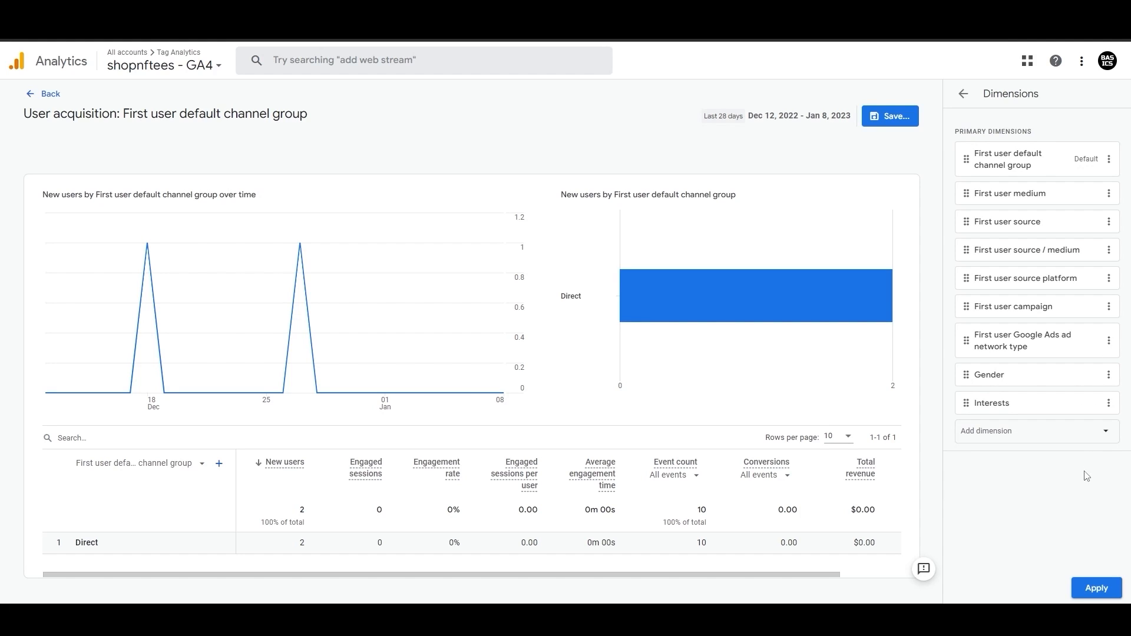
pyautogui.click(1097, 588)
pyautogui.click(892, 122)
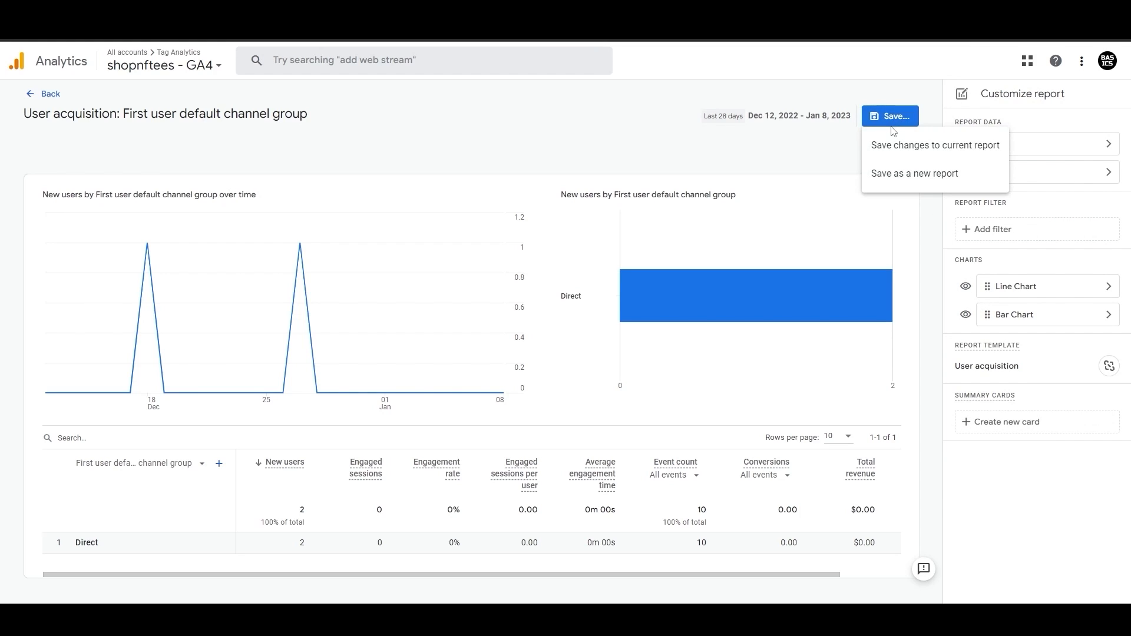
pyautogui.click(827, 149)
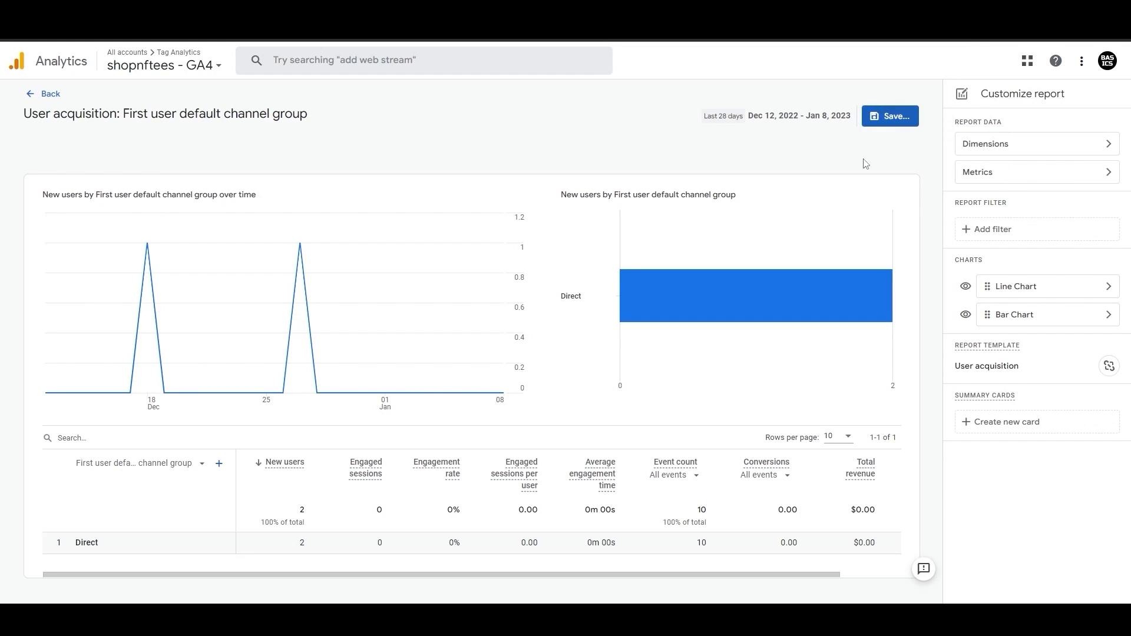
# Step: Add Checkouts and Bounce rate to the report metrics and remove the Engaged sessions per user metric
pyautogui.click(1013, 172)
pyautogui.click(1028, 410)
pyautogui.scroll(-5, 1030, 484)
pyautogui.scroll(-10, 1030, 483)
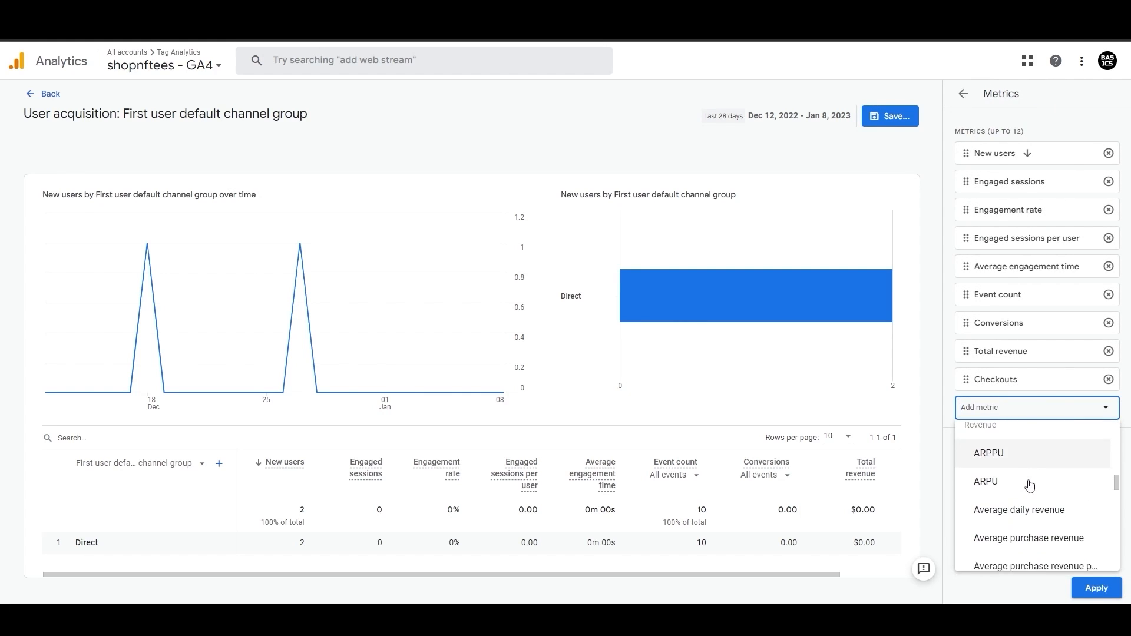
pyautogui.scroll(-1, 1030, 485)
pyautogui.click(1031, 484)
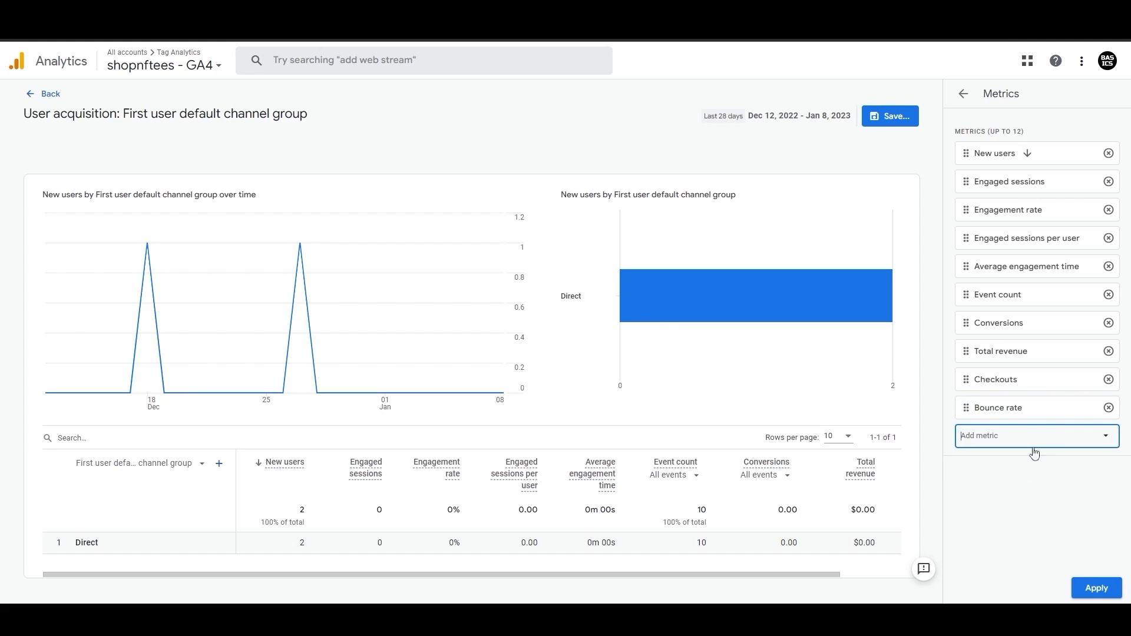
pyautogui.click(1099, 588)
pyautogui.click(1024, 177)
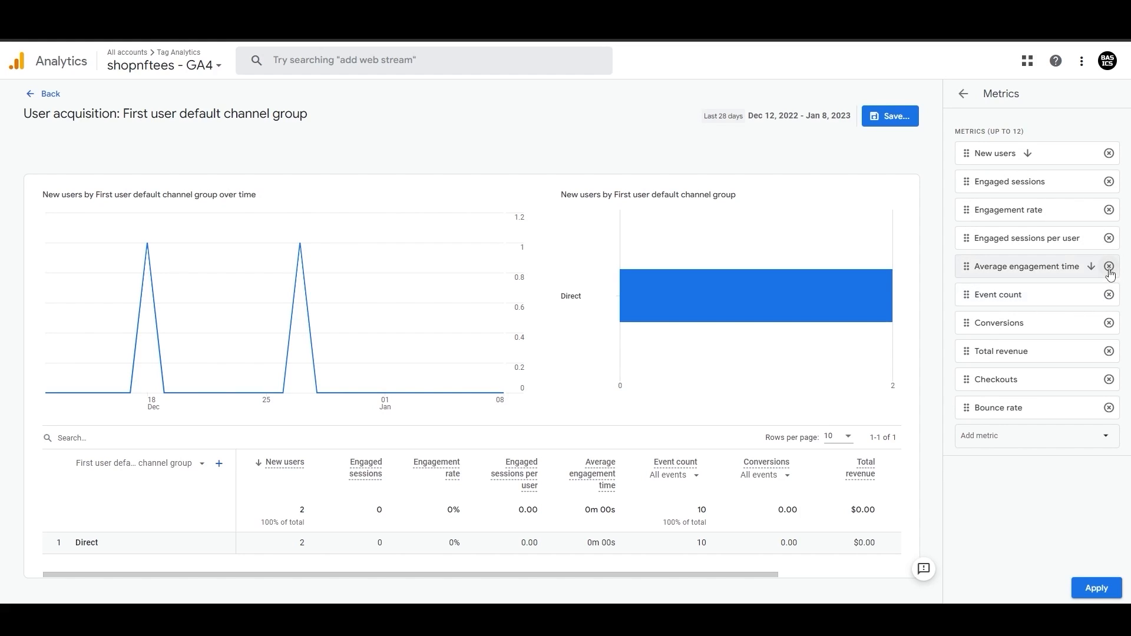
pyautogui.click(1110, 239)
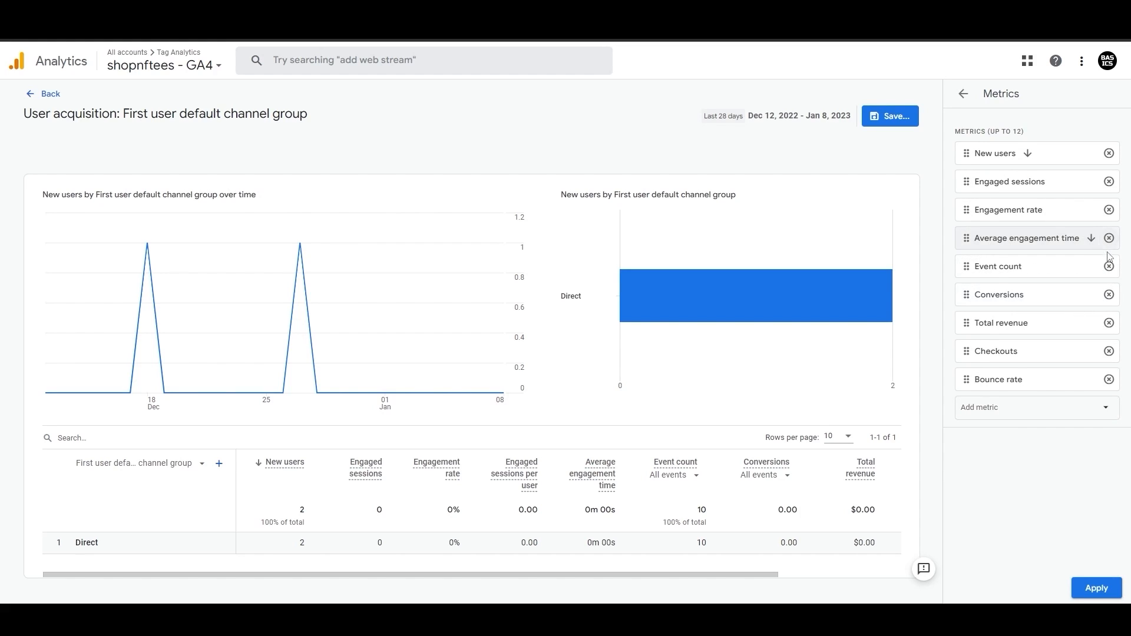
# Step: Apply the metric changes, then add a report filter including Country equal to United States and apply it
pyautogui.click(1096, 586)
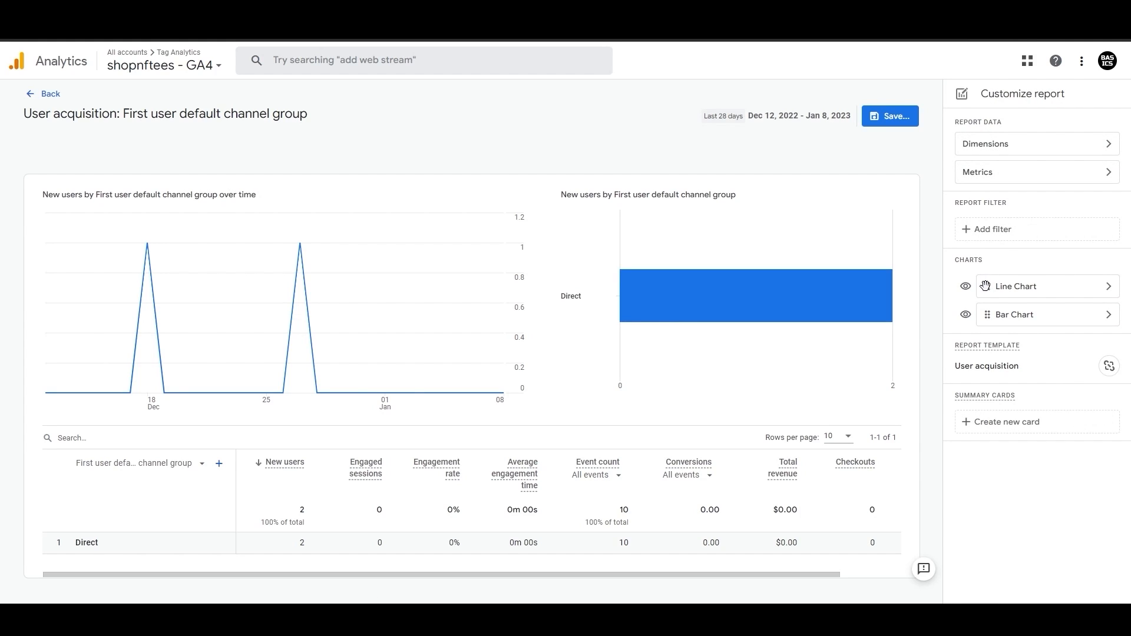
pyautogui.click(992, 229)
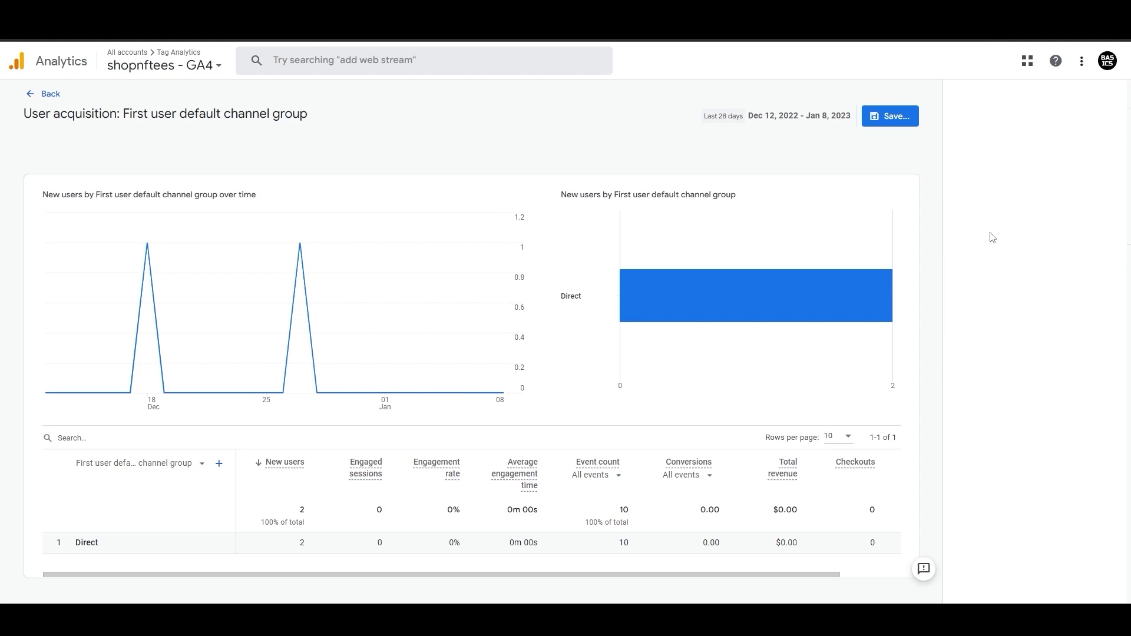
pyautogui.click(992, 199)
pyautogui.scroll(-1, 1006, 286)
pyautogui.scroll(1, 1006, 286)
pyautogui.scroll(-2, 1006, 285)
pyautogui.click(1004, 275)
pyautogui.click(1022, 234)
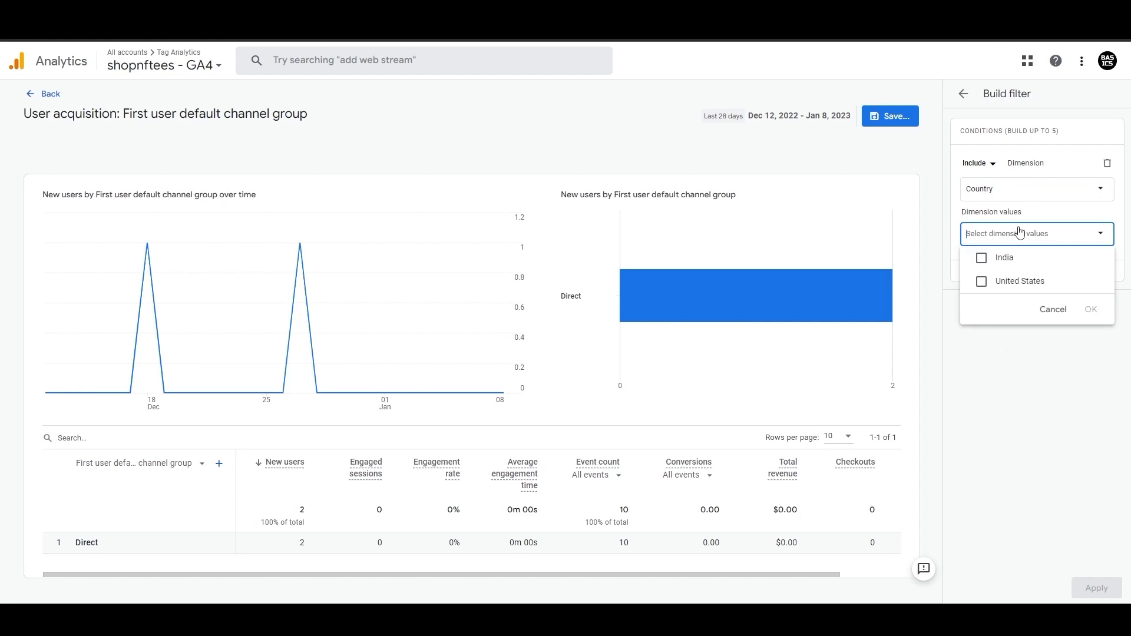
pyautogui.click(1015, 281)
pyautogui.click(1091, 310)
pyautogui.click(1097, 588)
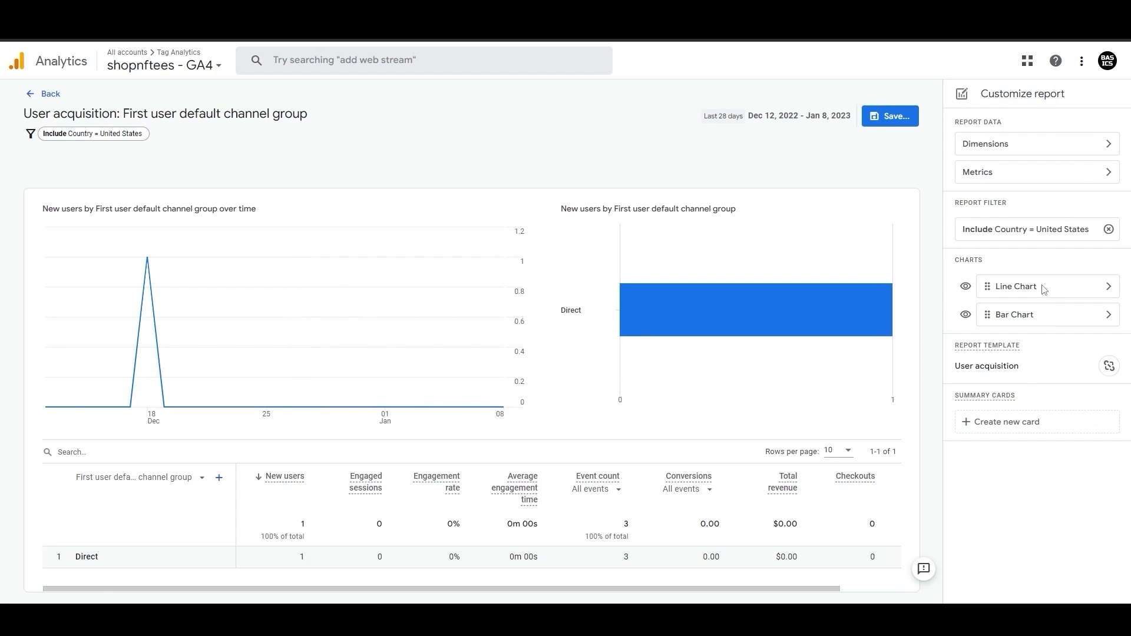
# Step: Change the first chart's type to Bar chart and apply
pyautogui.click(1106, 293)
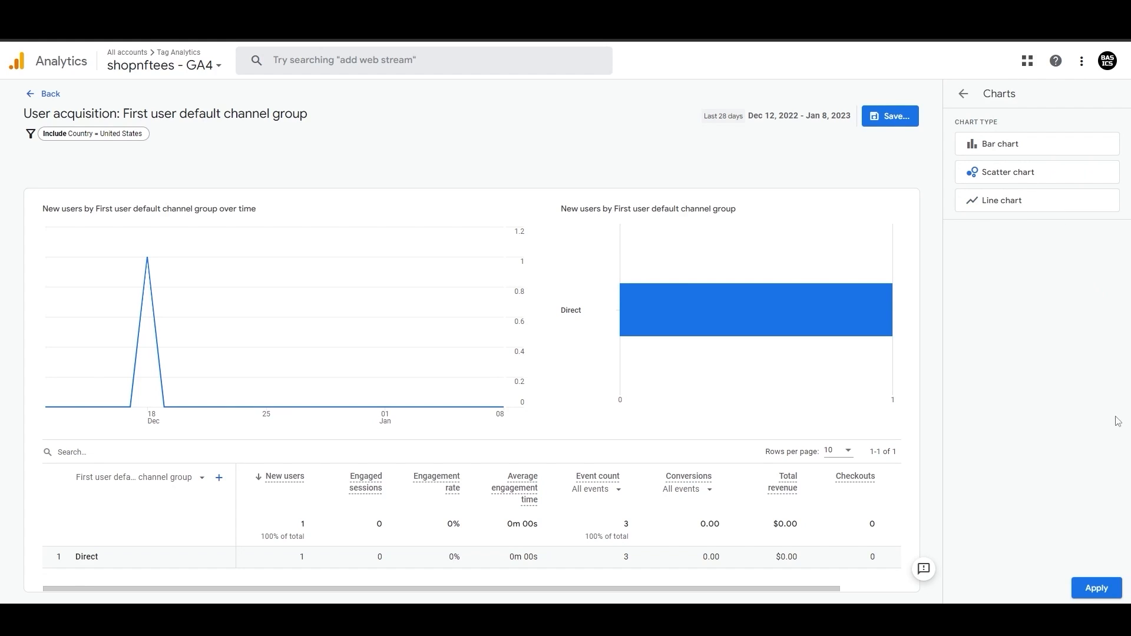
pyautogui.click(1111, 589)
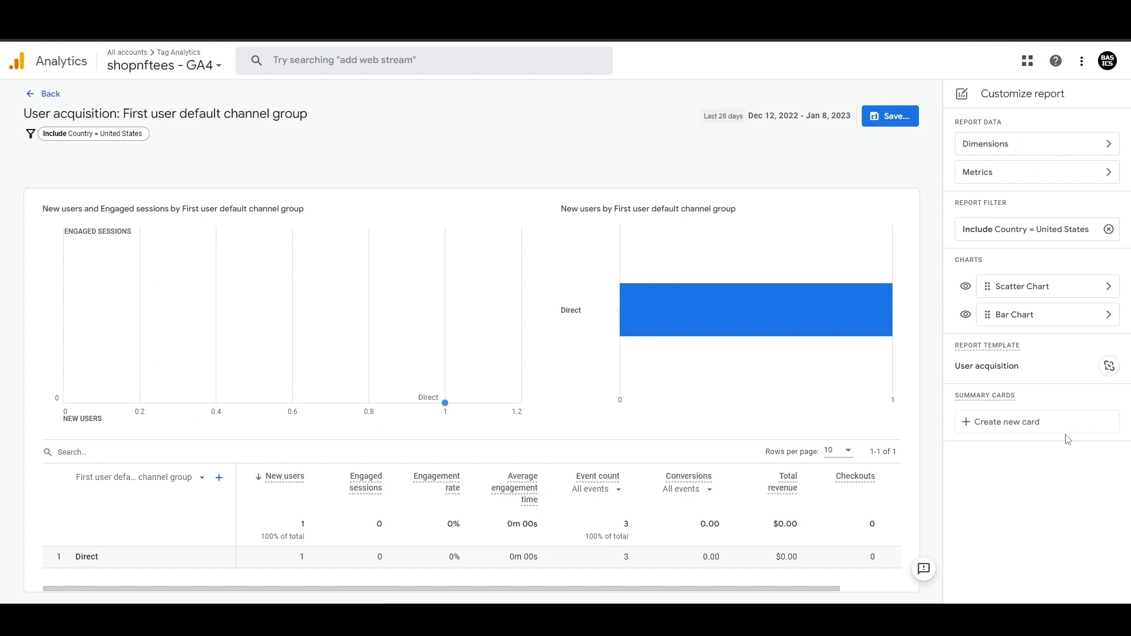
pyautogui.click(1106, 287)
pyautogui.click(1104, 589)
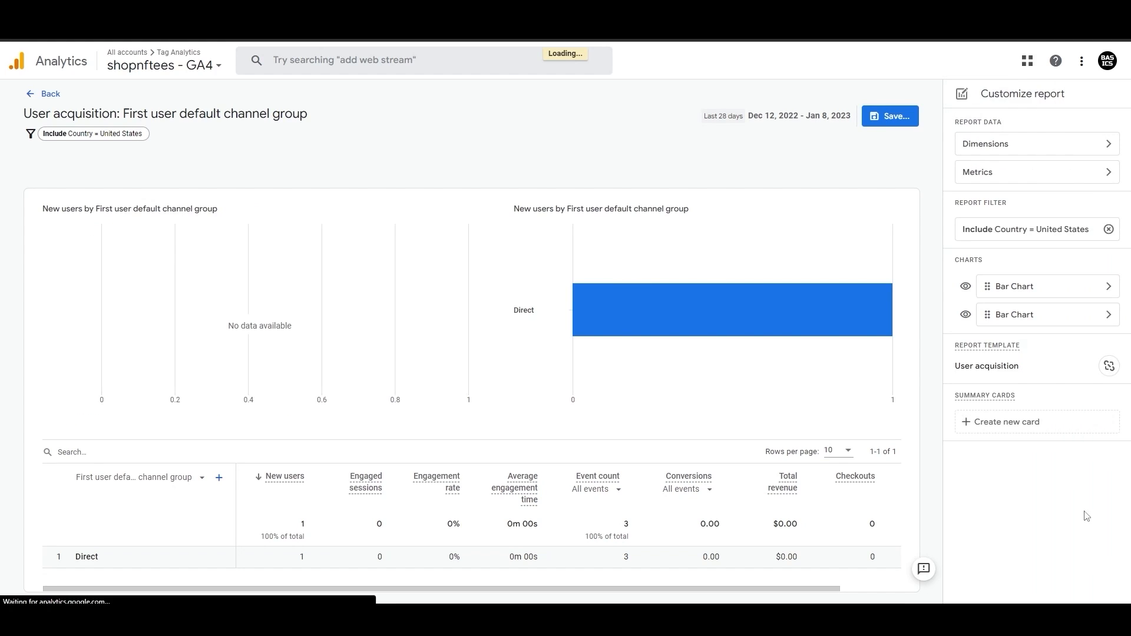
# Step: Change the second chart's type to Line chart and apply
pyautogui.click(1099, 314)
pyautogui.click(1018, 211)
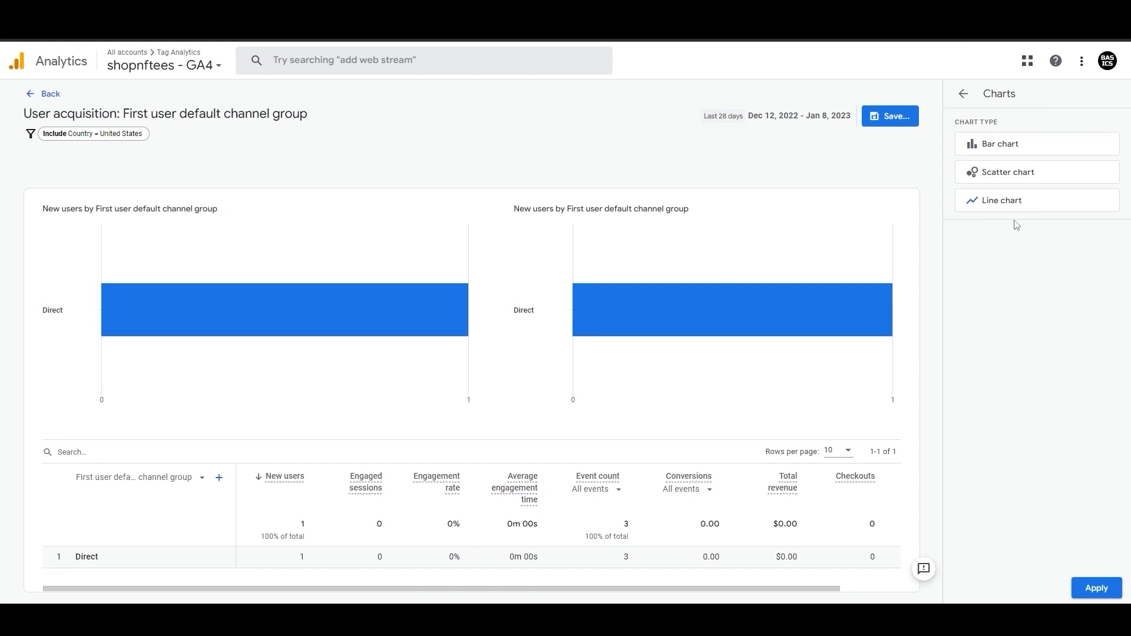
pyautogui.click(1095, 588)
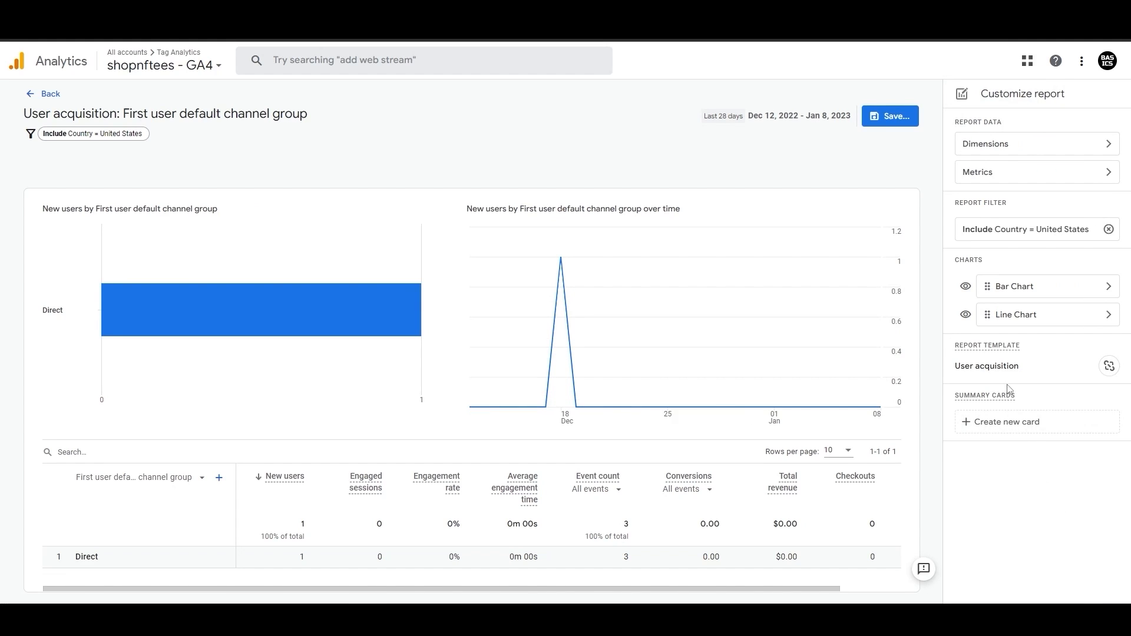
# Step: Create a summary card with First user medium and First user source dimensions, Conversions metric, and bar visualization
pyautogui.click(998, 422)
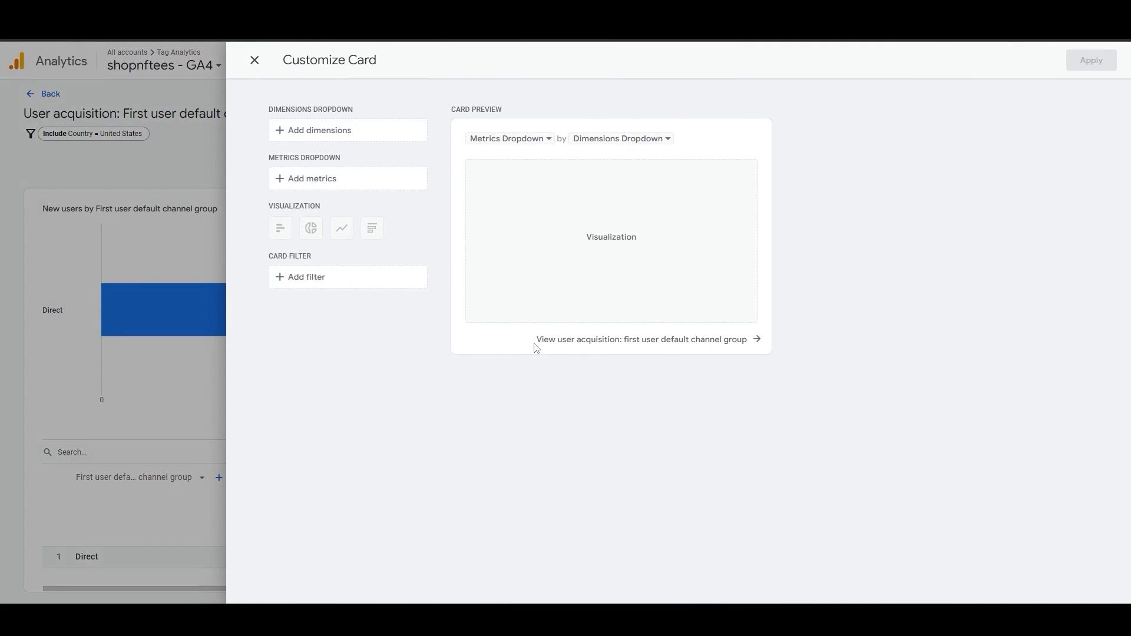
pyautogui.click(351, 141)
pyautogui.click(335, 187)
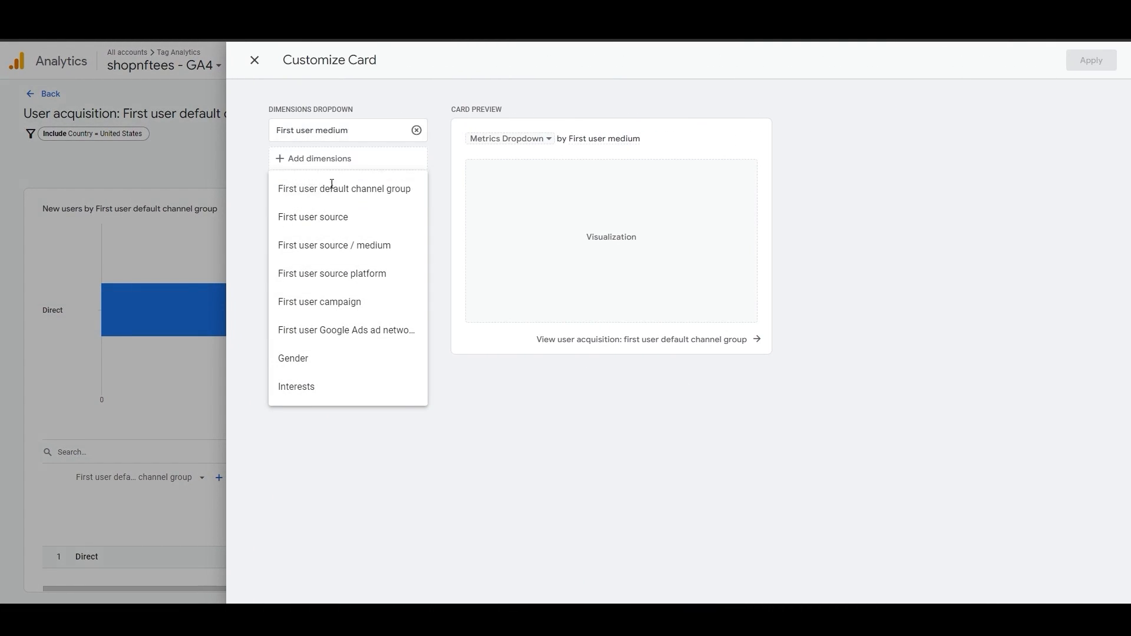
pyautogui.click(324, 160)
pyautogui.click(303, 219)
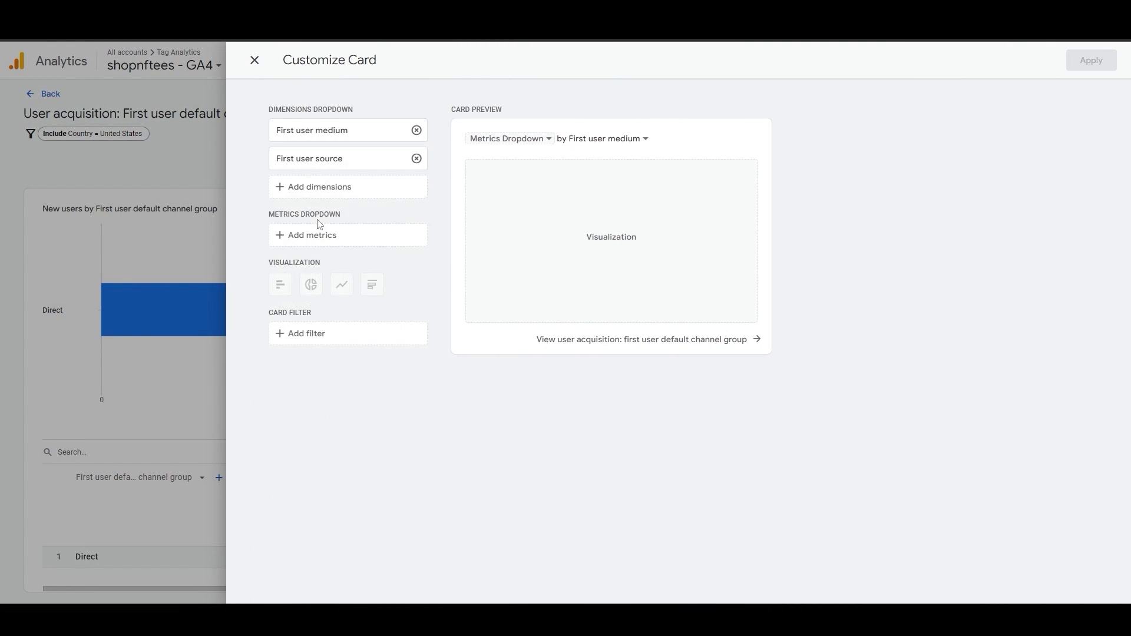
pyautogui.click(328, 235)
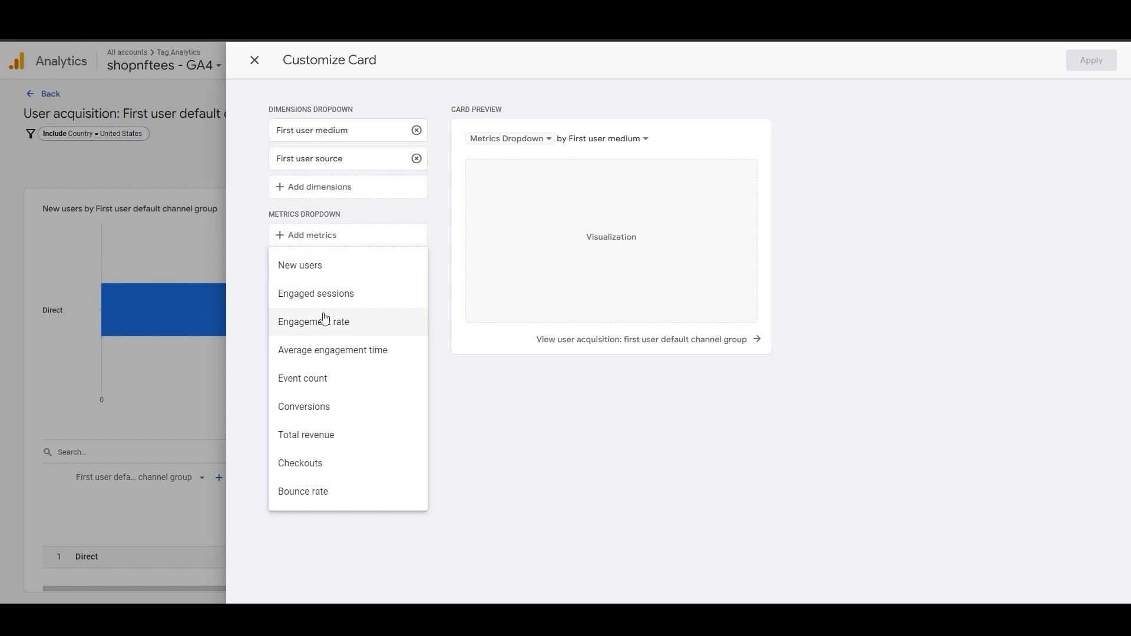
pyautogui.click(316, 407)
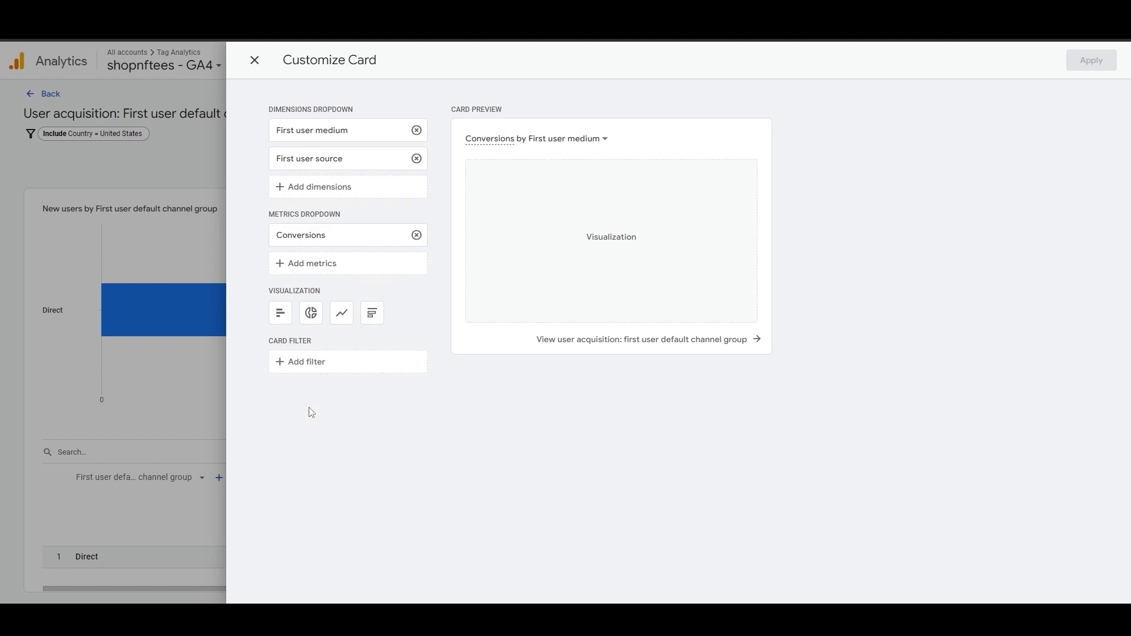
pyautogui.click(311, 314)
pyautogui.click(279, 311)
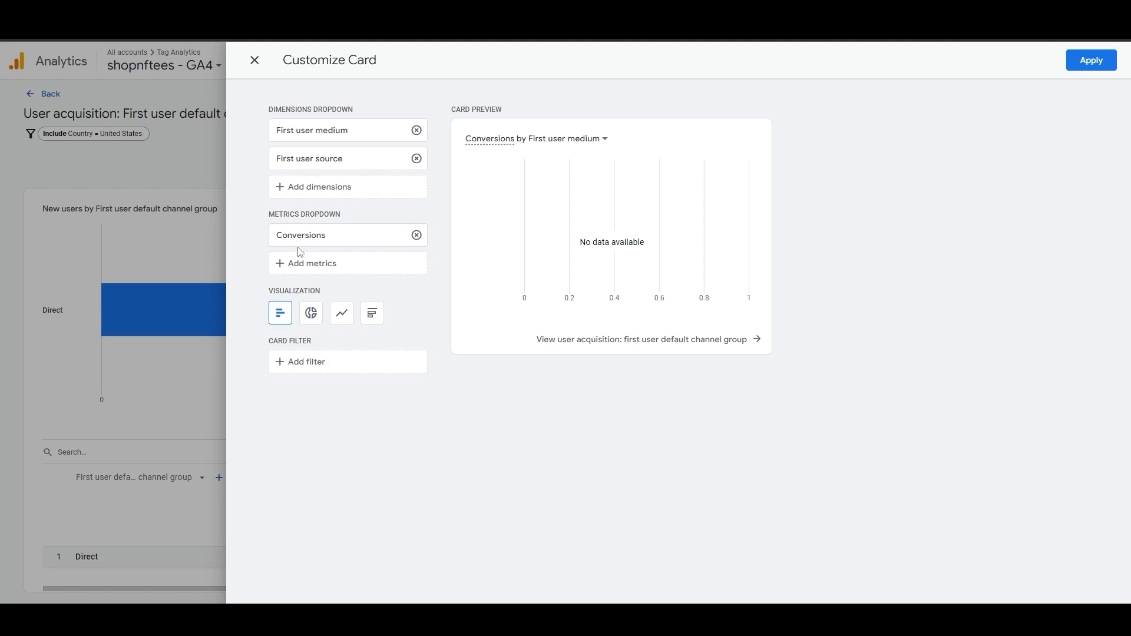
pyautogui.click(1096, 60)
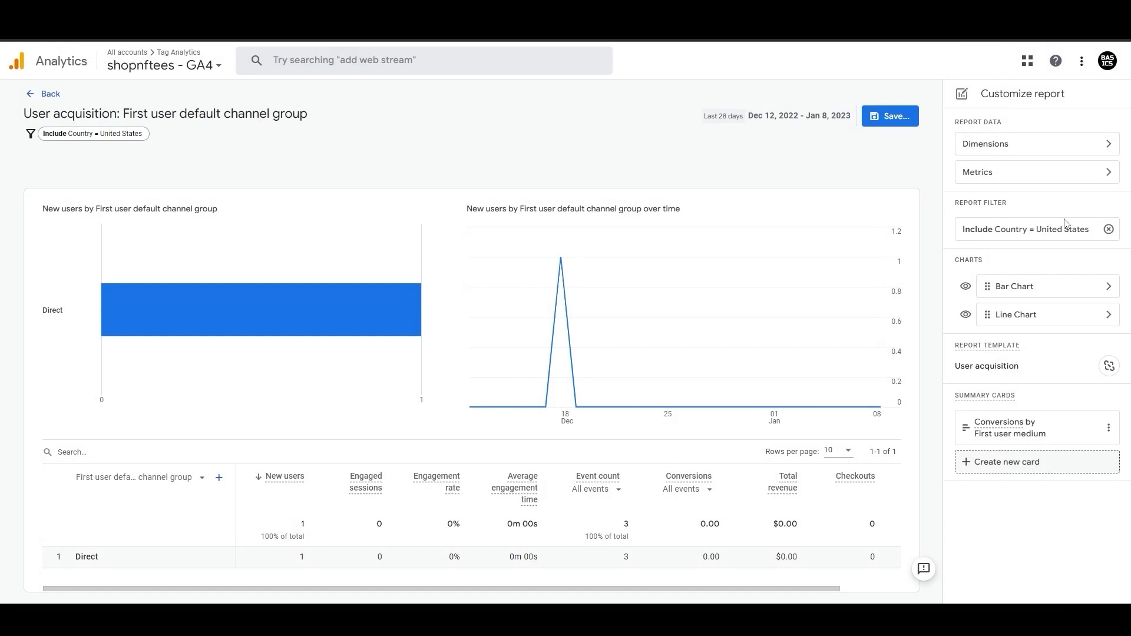
# Step: Save the customized report as a new report named User acquisition: Test 1
pyautogui.click(886, 116)
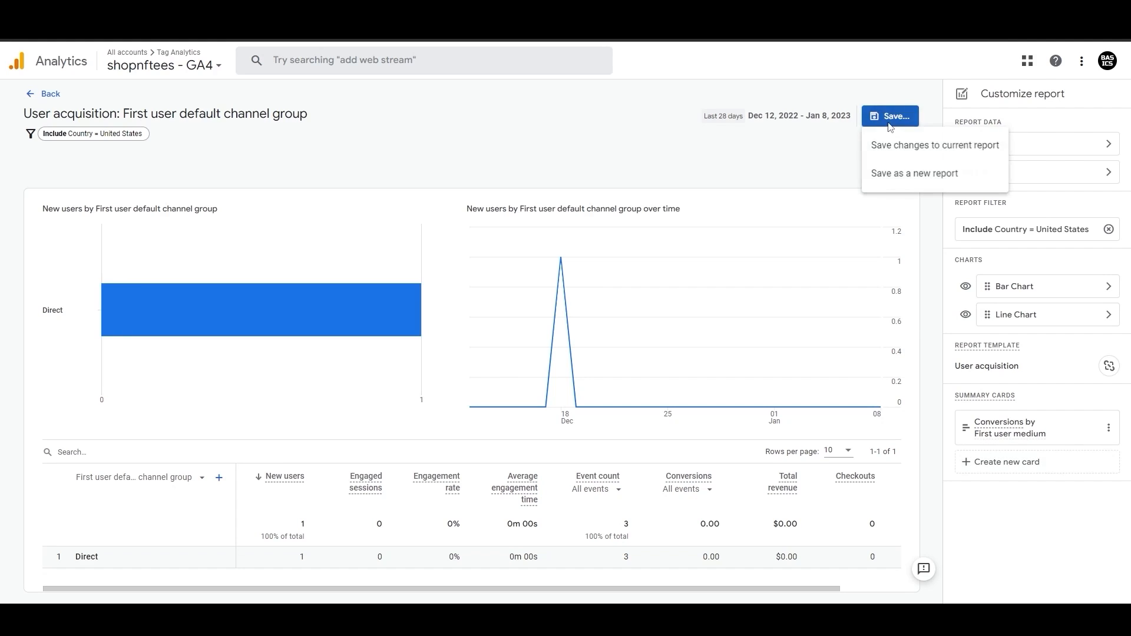
pyautogui.click(912, 181)
pyautogui.hotkey('ctrl', 'a')
pyautogui.press('Right')
pyautogui.hotkey('ctrl', 'shift', 'Left')
pyautogui.hotkey('ctrl', 'shift', 'Left')
pyautogui.hotkey('ctrl', 'shift', 'Left')
pyautogui.hotkey('ctrl', 'shift', 'Left')
pyautogui.hotkey('ctrl', 'shift', 'Left')
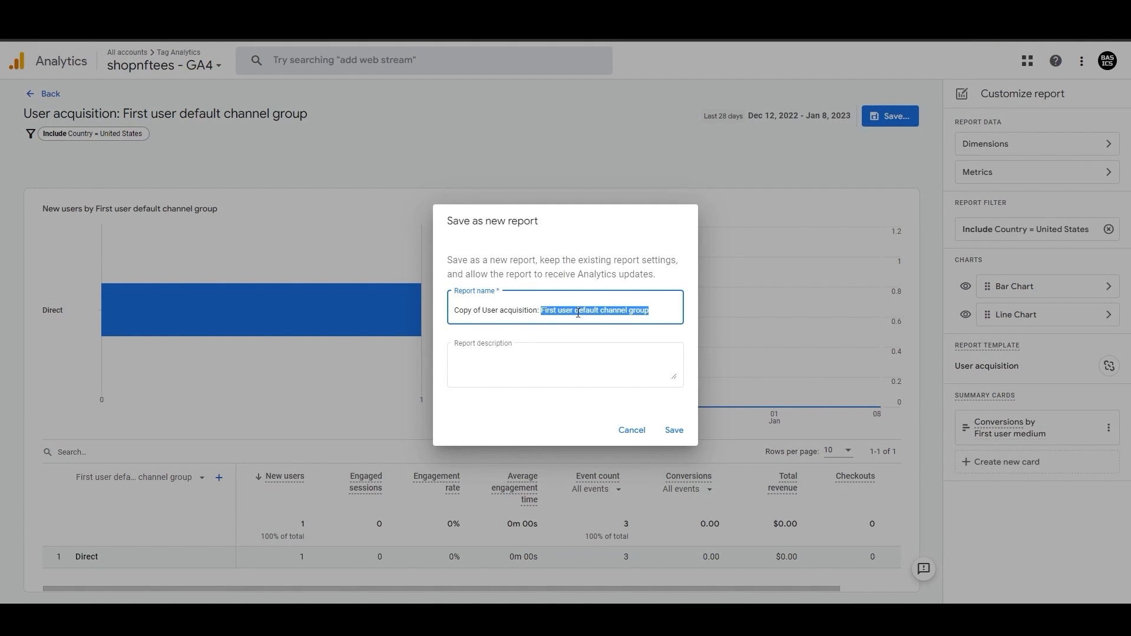
pyautogui.write('Te')
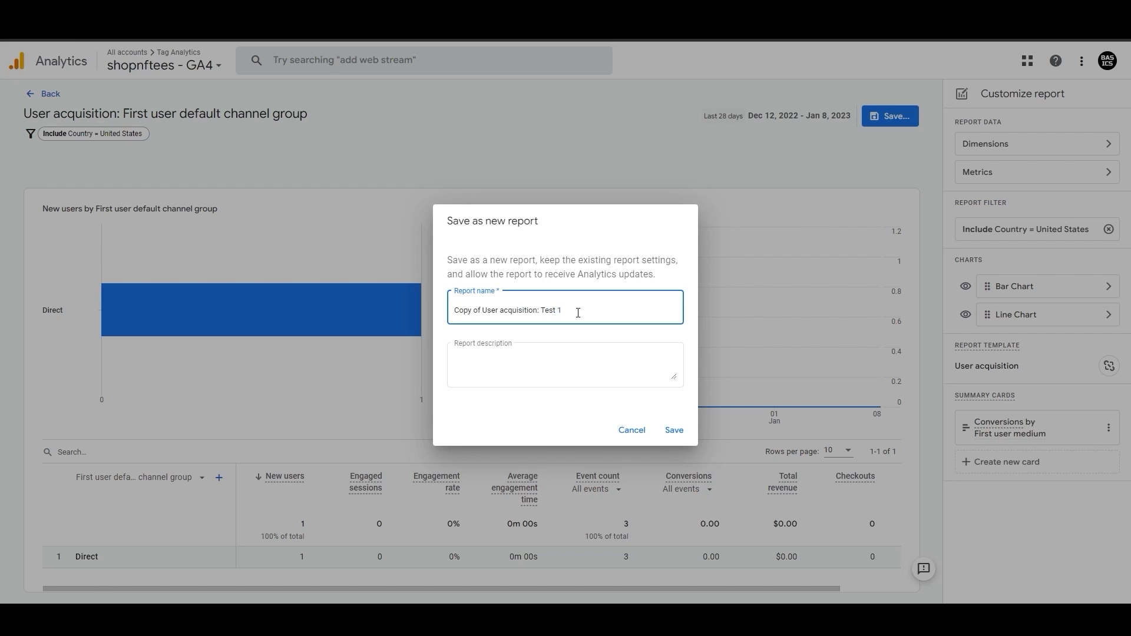
pyautogui.hotkey('ctrl', 'shift', 'Left')
pyautogui.press('BackSpace')
pyautogui.click(672, 429)
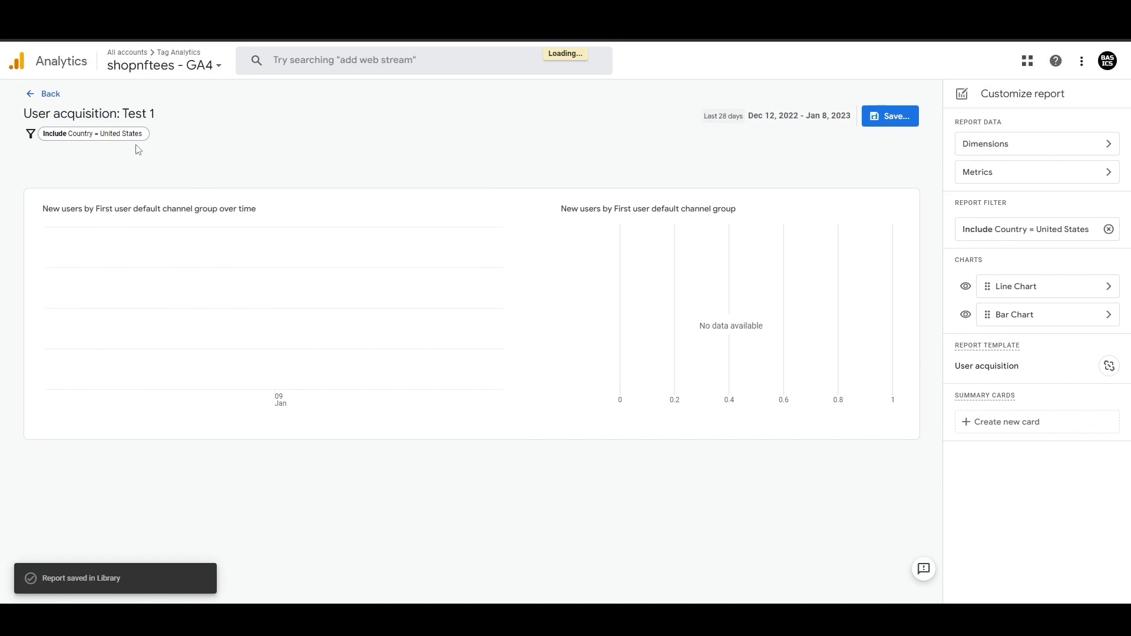
# Step: Add the User acquisition: Test 1 report to the Life cycle collection's Acquisition topic and save changes to the collection
pyautogui.click(47, 97)
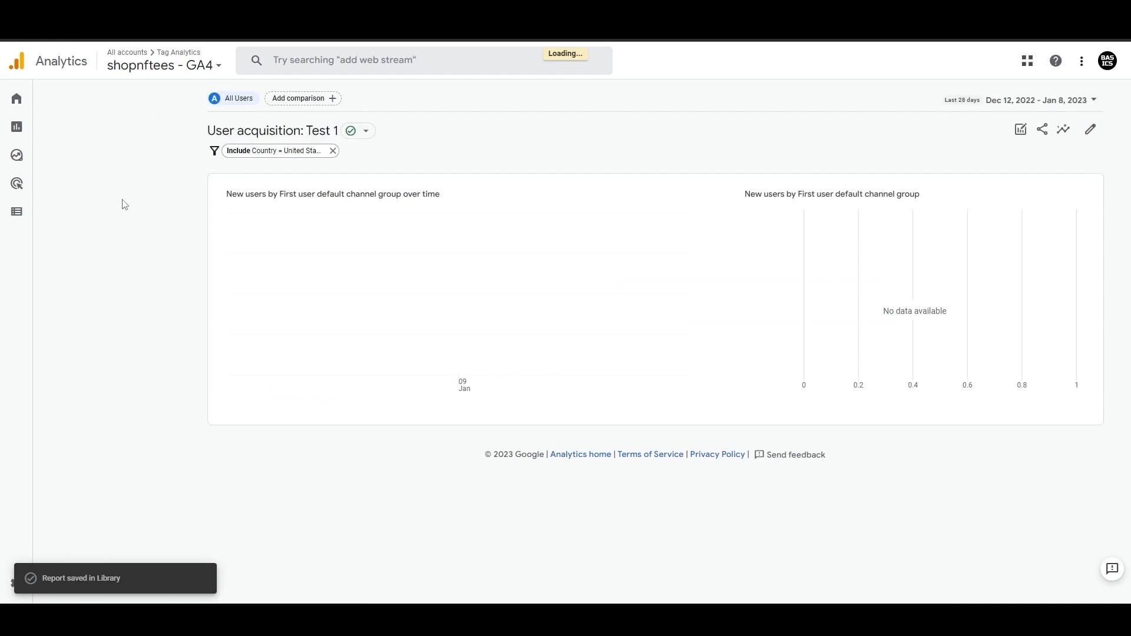
pyautogui.click(39, 127)
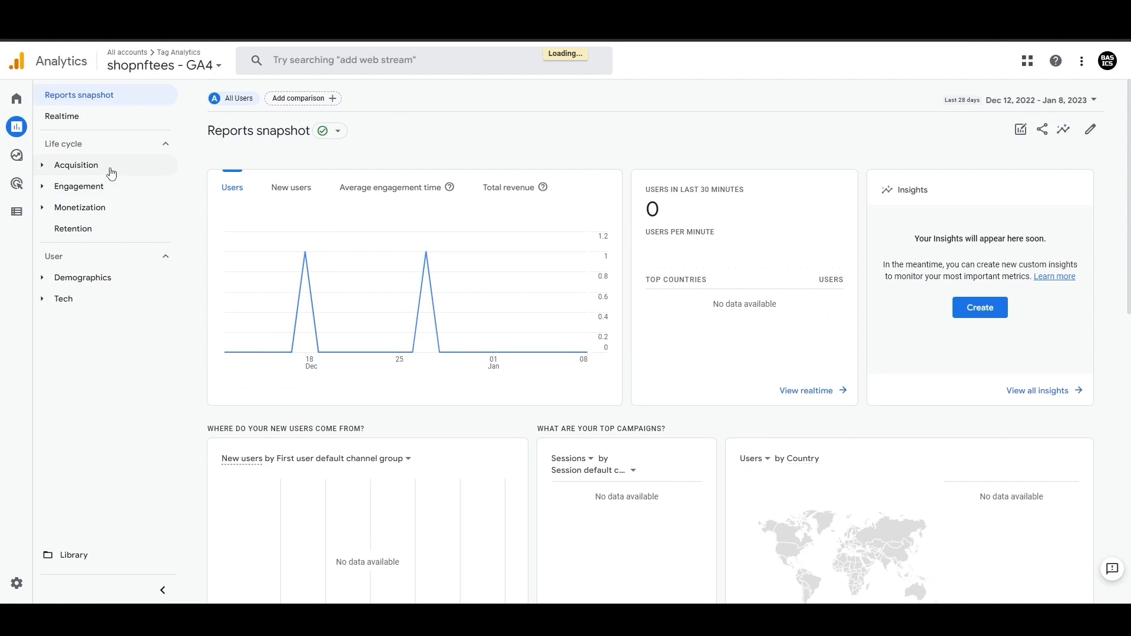
pyautogui.click(108, 166)
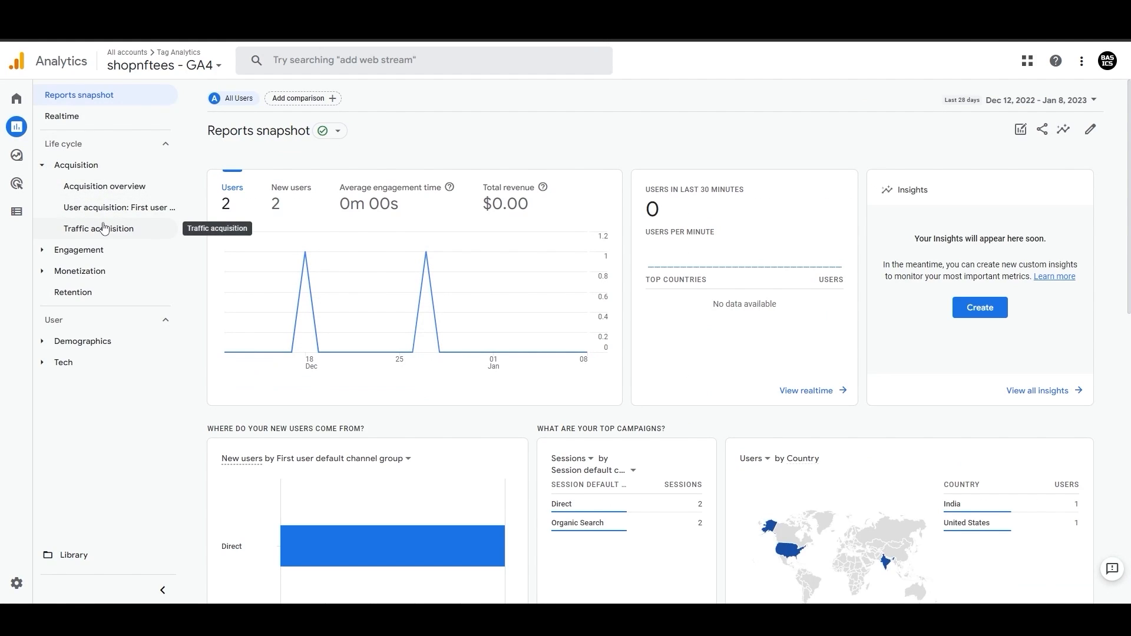
pyautogui.click(69, 563)
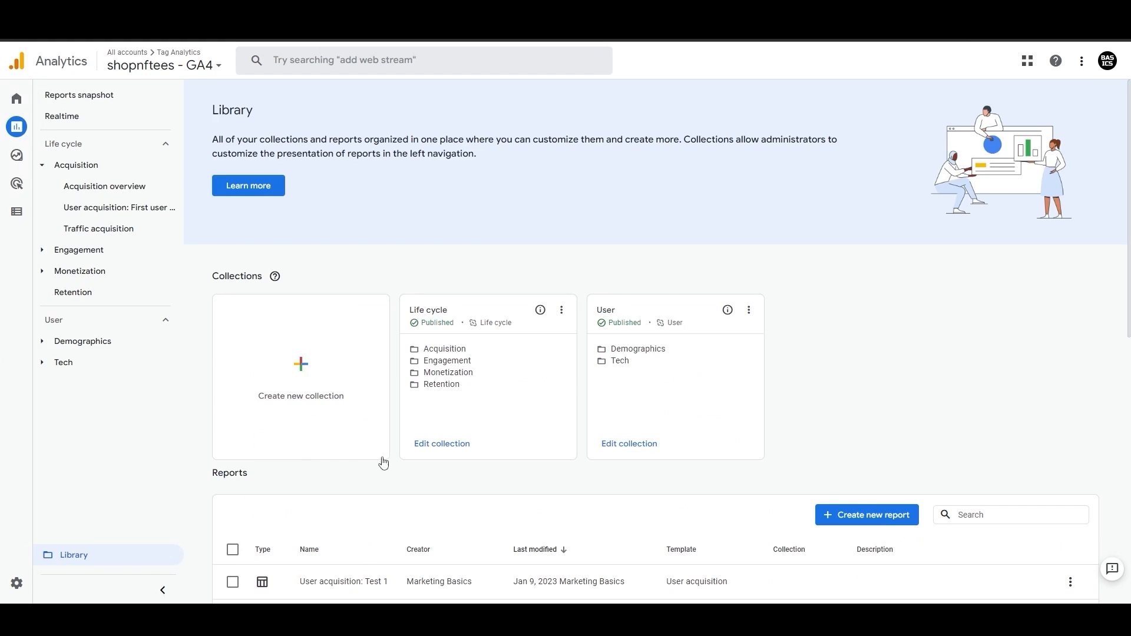
pyautogui.scroll(-3, 373, 462)
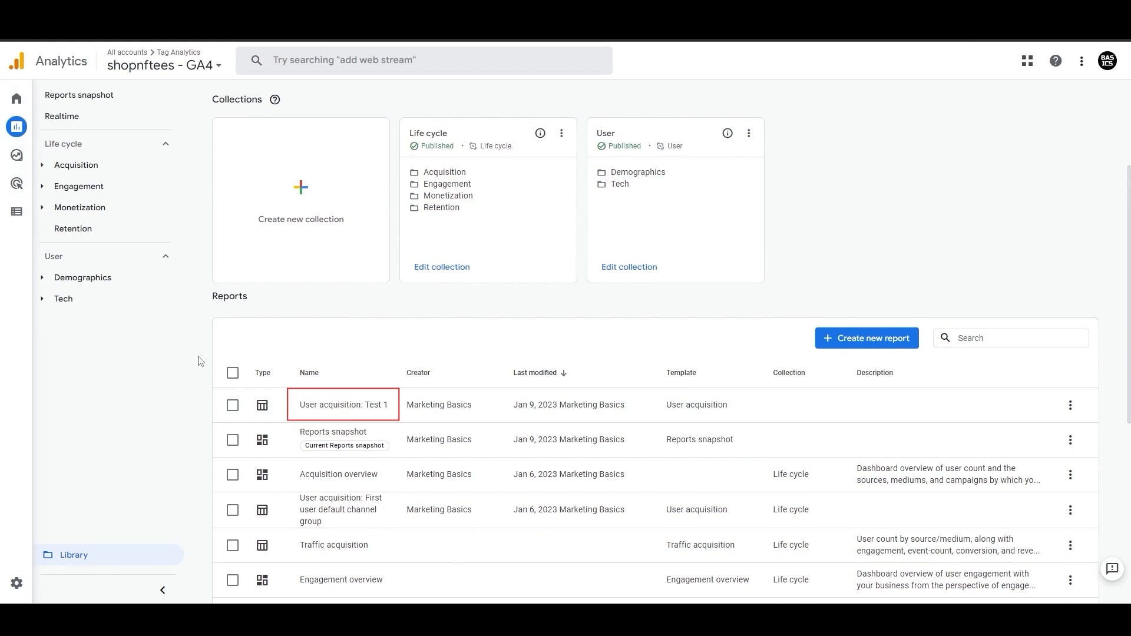
pyautogui.click(433, 273)
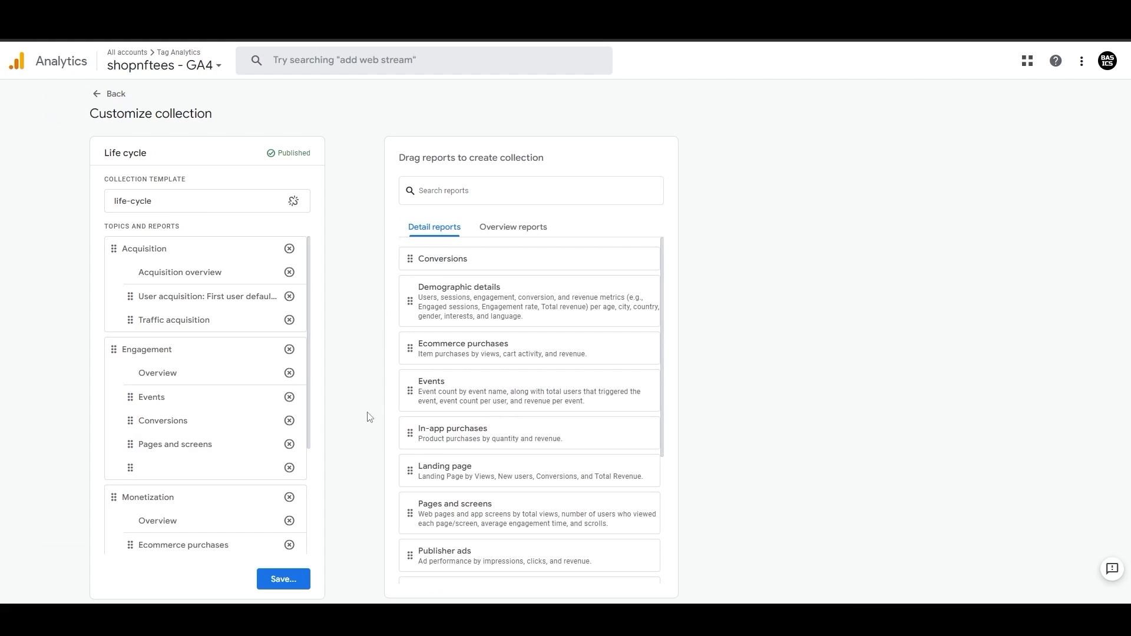
pyautogui.scroll(-4, 460, 361)
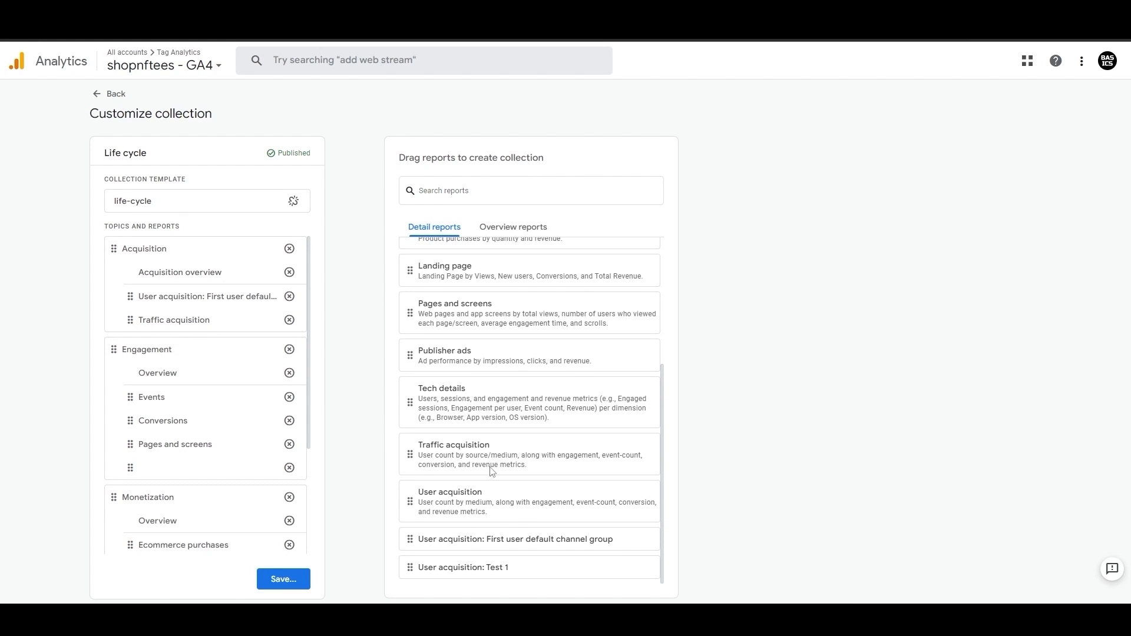
pyautogui.moveTo(412, 567); pyautogui.dragTo(136, 319)
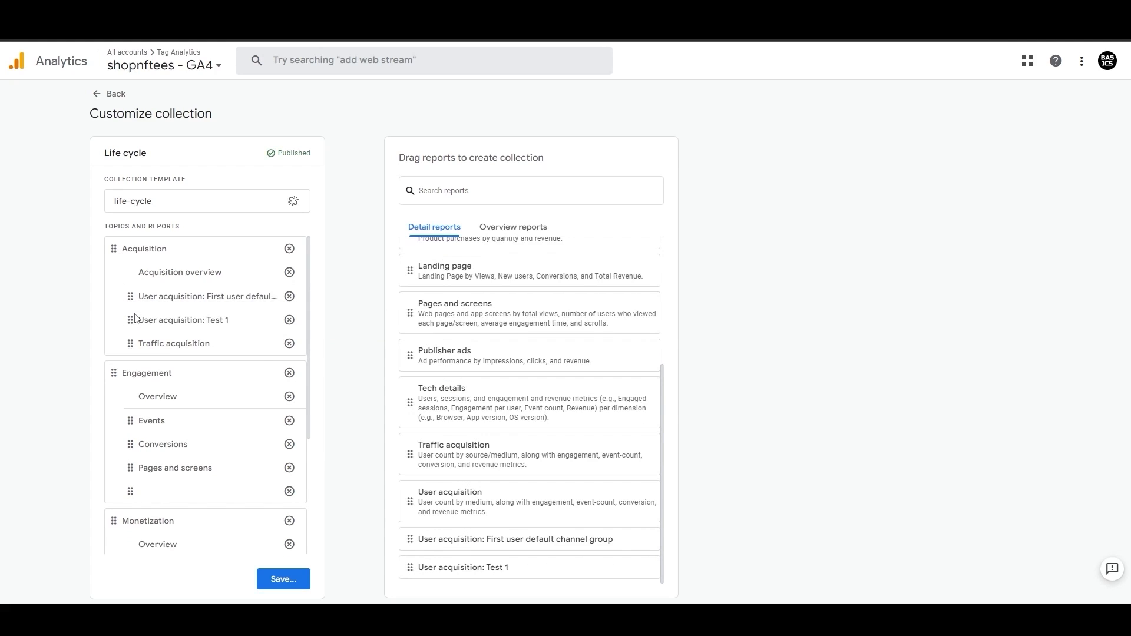
pyautogui.click(283, 579)
pyautogui.click(309, 527)
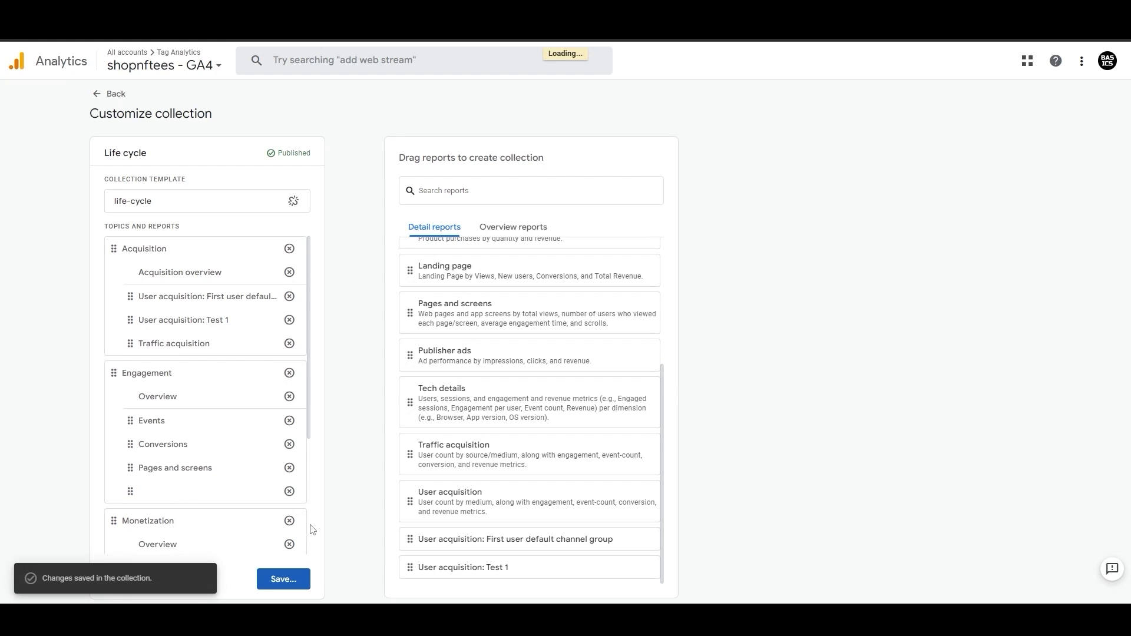
pyautogui.click(97, 95)
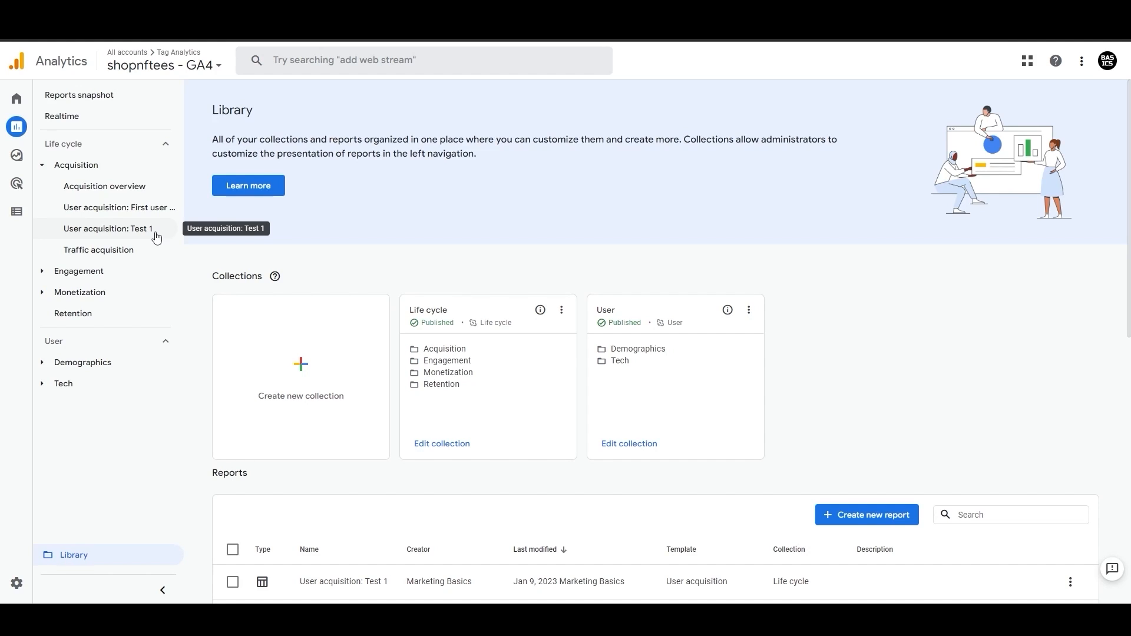
# Step: Remove User acquisition: Test 1 from the Life cycle collection and save changes to the current collection
pyautogui.click(447, 444)
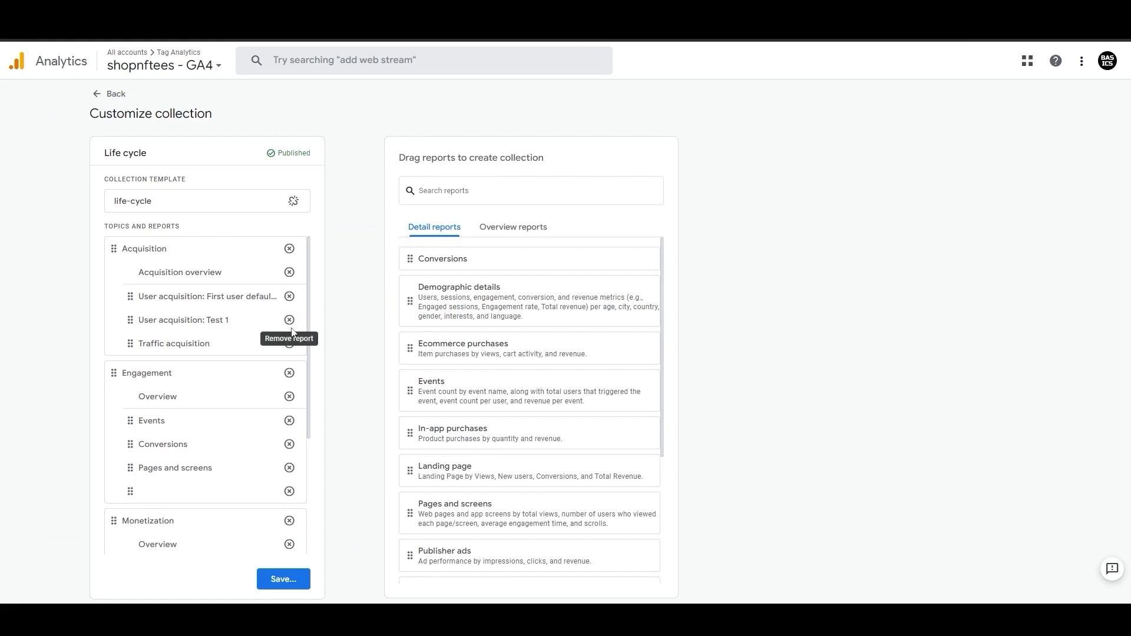
pyautogui.click(290, 320)
pyautogui.click(282, 580)
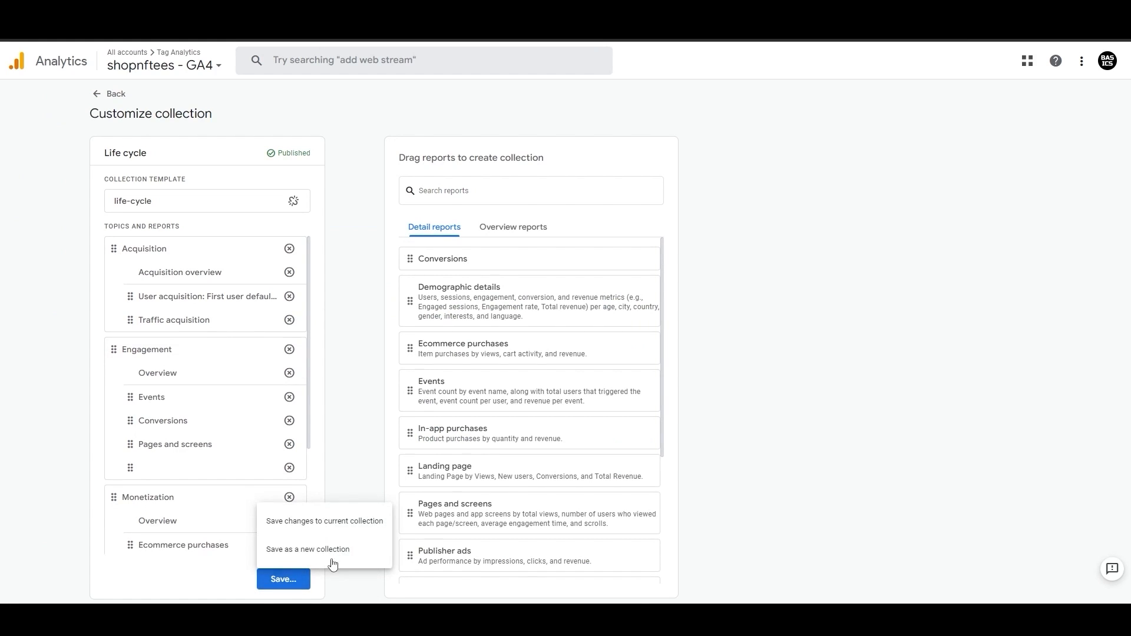
pyautogui.click(356, 522)
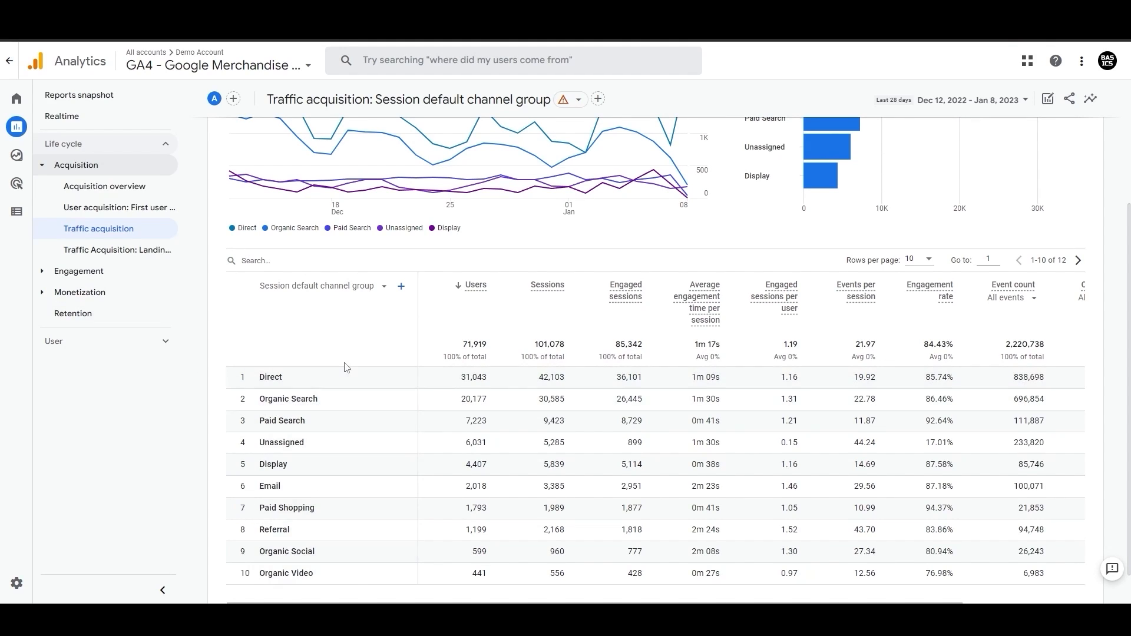
# Step: Switch the Traffic acquisition table's primary dimension to Session source / medium
pyautogui.click(367, 295)
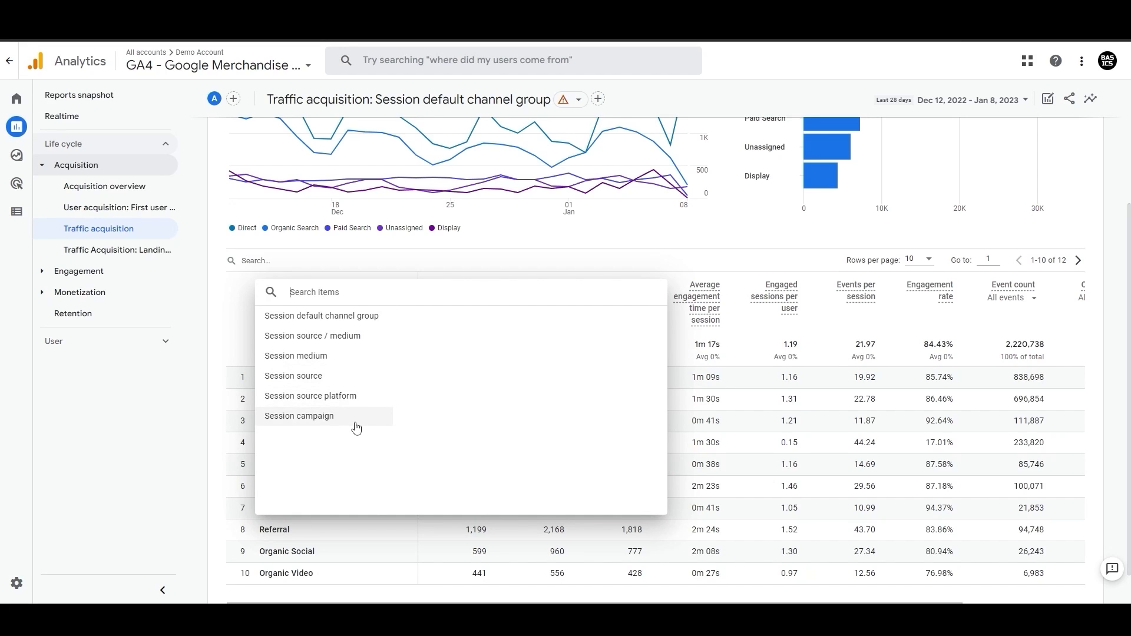
pyautogui.click(357, 337)
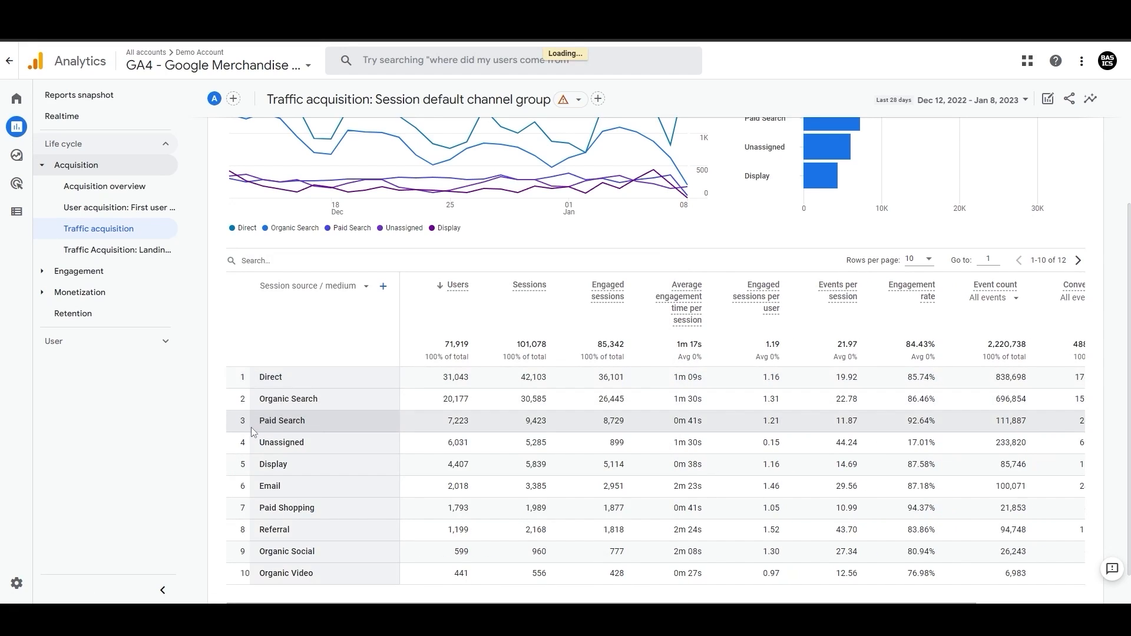
# Step: Examine the Session source / medium values in the table and the list of available primary dimensions
pyautogui.moveTo(259, 422); pyautogui.dragTo(311, 429)
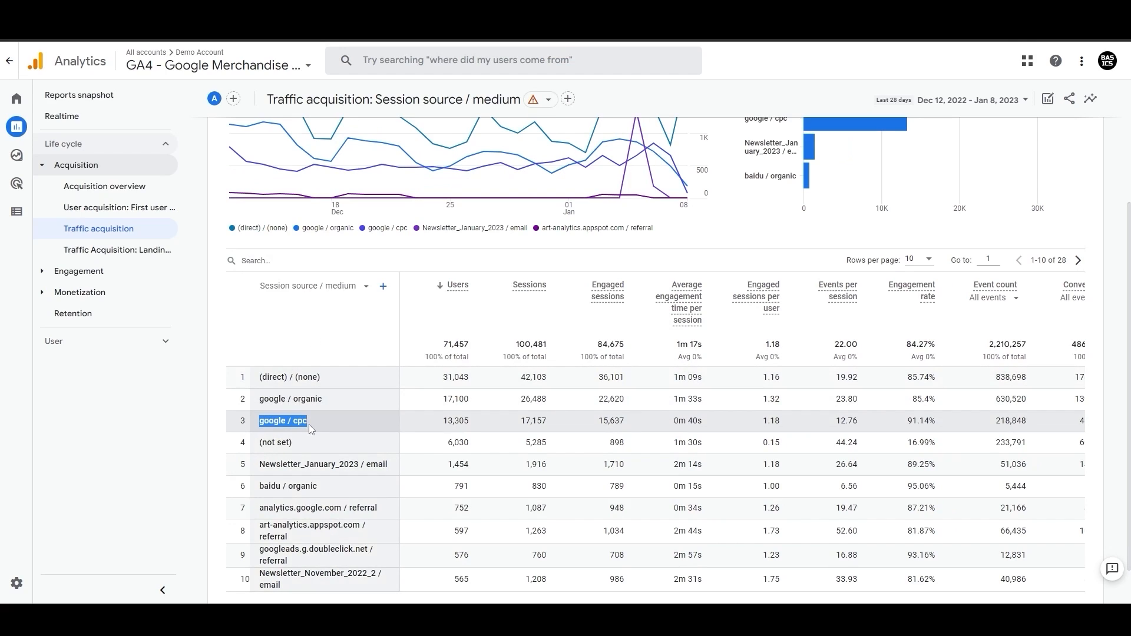
pyautogui.click(260, 431)
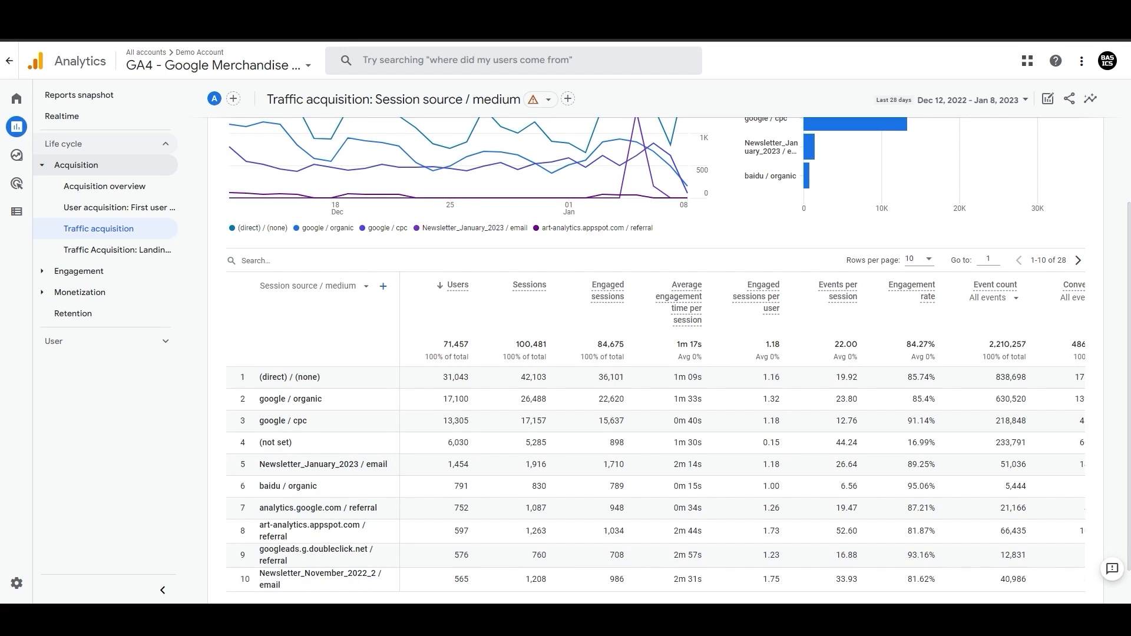
pyautogui.click(350, 287)
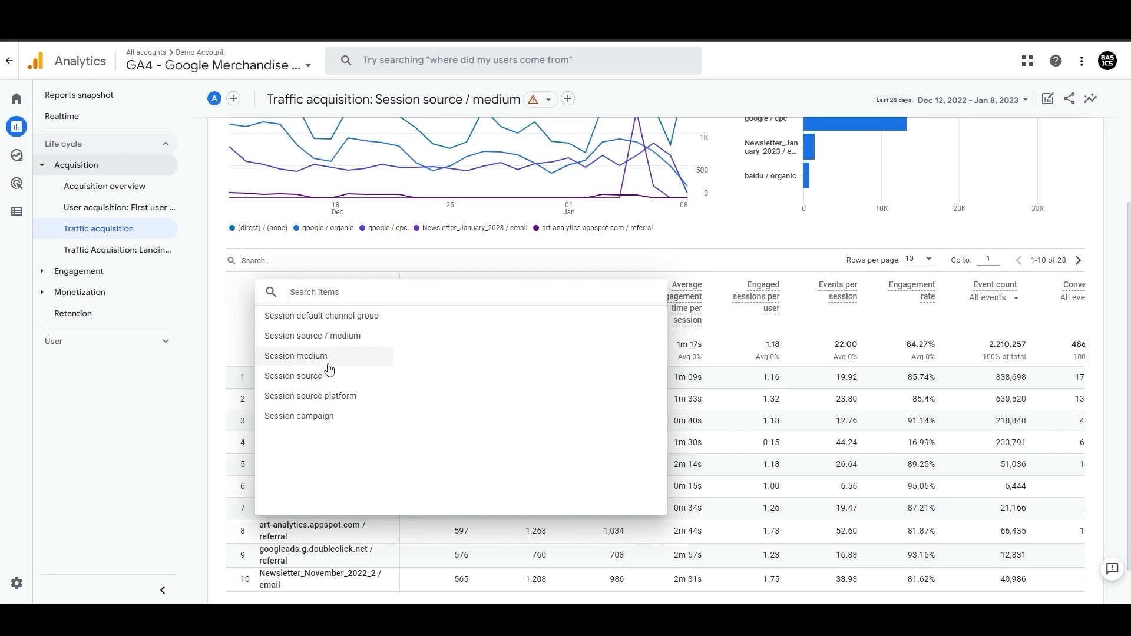
pyautogui.click(500, 269)
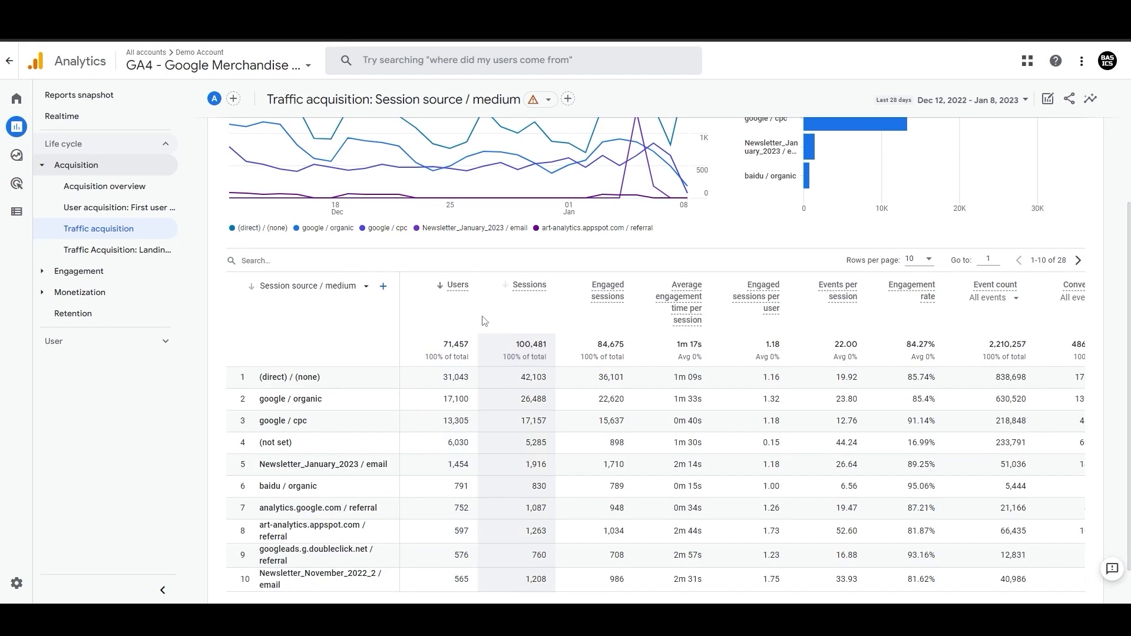
# Step: Scroll through the Traffic acquisition report to review its charts and metric columns, including Conversions and Total revenue
pyautogui.scroll(-1, 483, 315)
pyautogui.scroll(4, 549, 483)
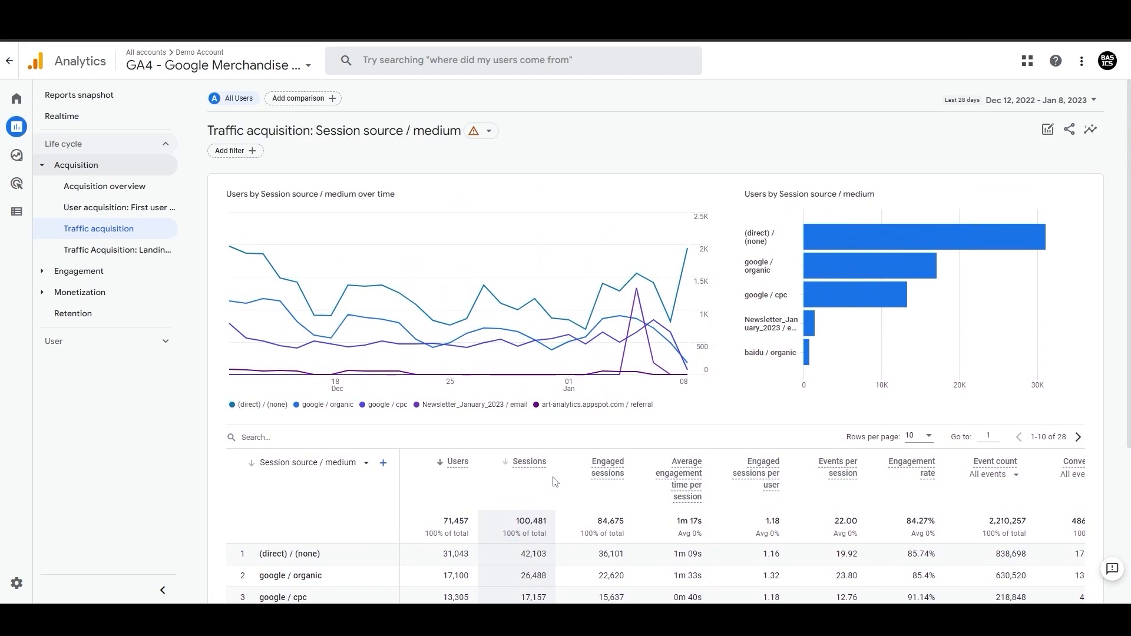
pyautogui.scroll(-3, 836, 424)
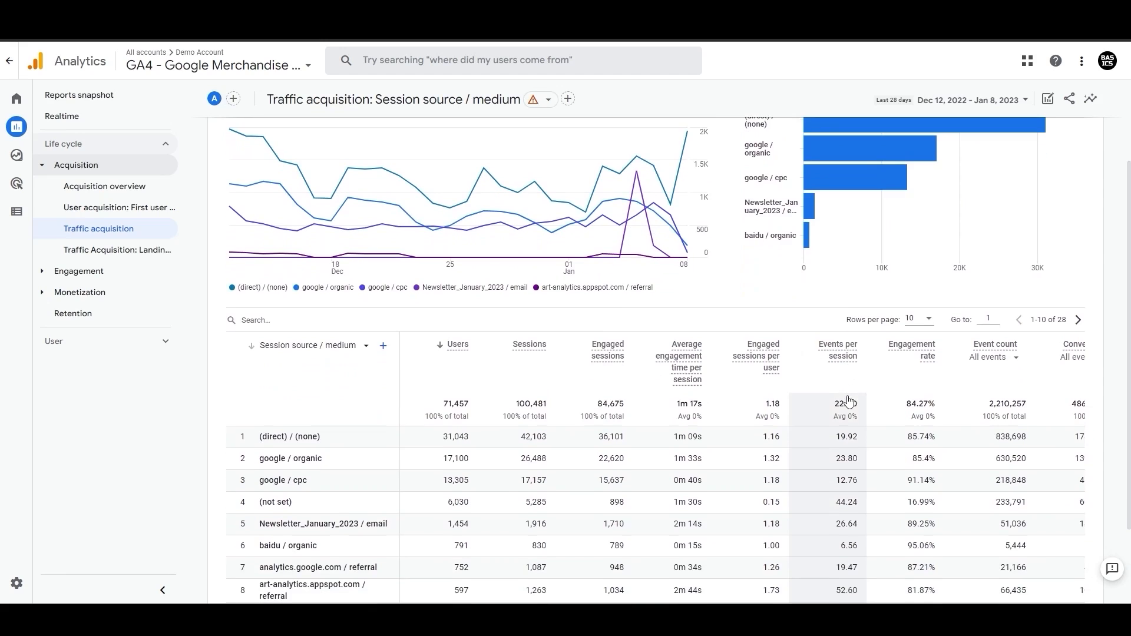
pyautogui.scroll(-1, 814, 567)
pyautogui.hscroll(3, 943, 525)
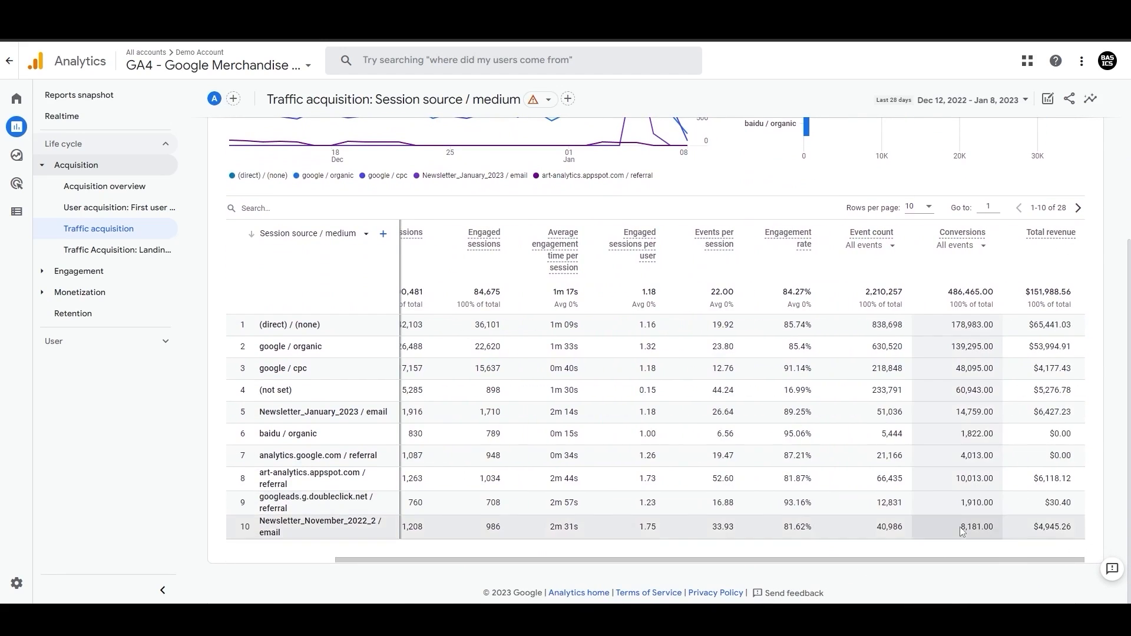
pyautogui.scroll(1, 903, 388)
pyautogui.scroll(1, 904, 388)
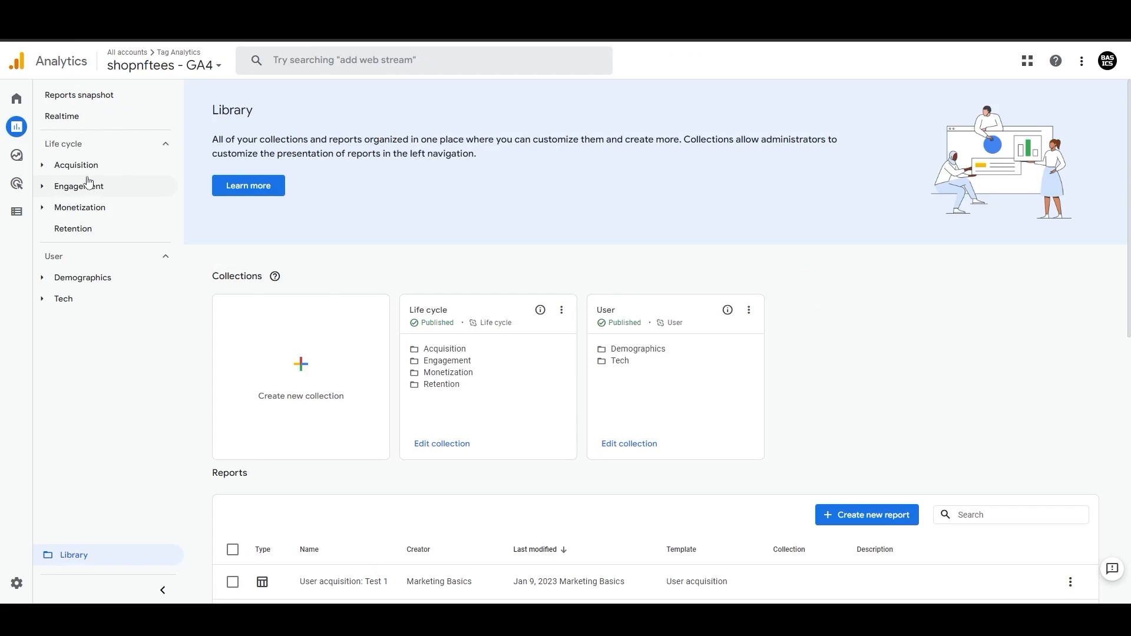
# Step: Open the Traffic Acquisition: Landing Pages report under Acquisition and review its landing page table
pyautogui.click(88, 168)
pyautogui.click(96, 230)
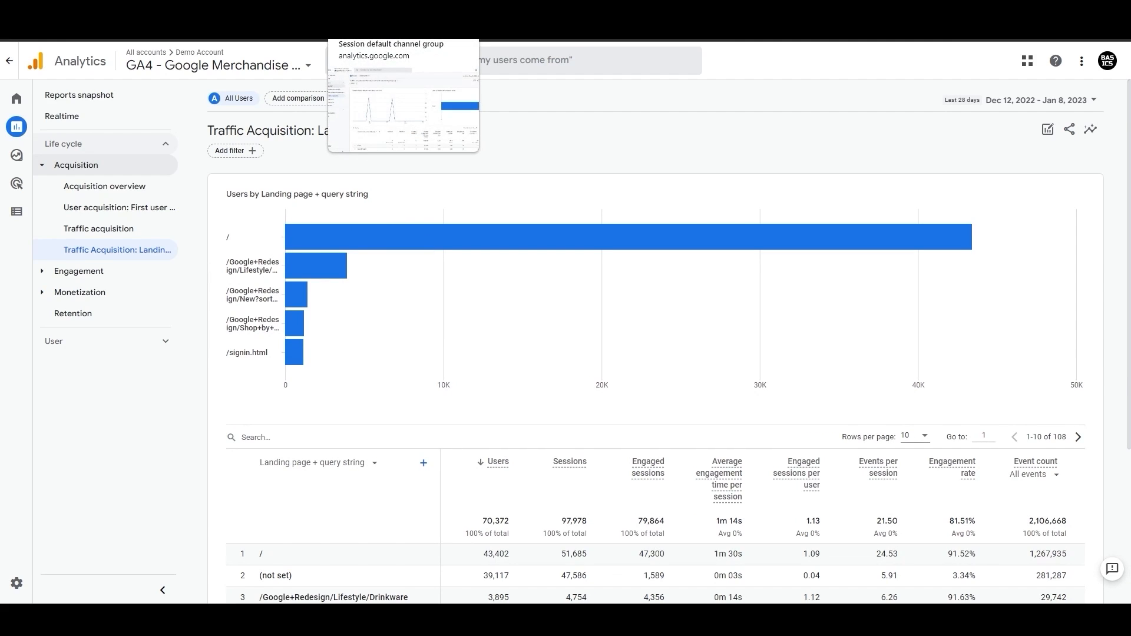
pyautogui.scroll(-4, 454, 366)
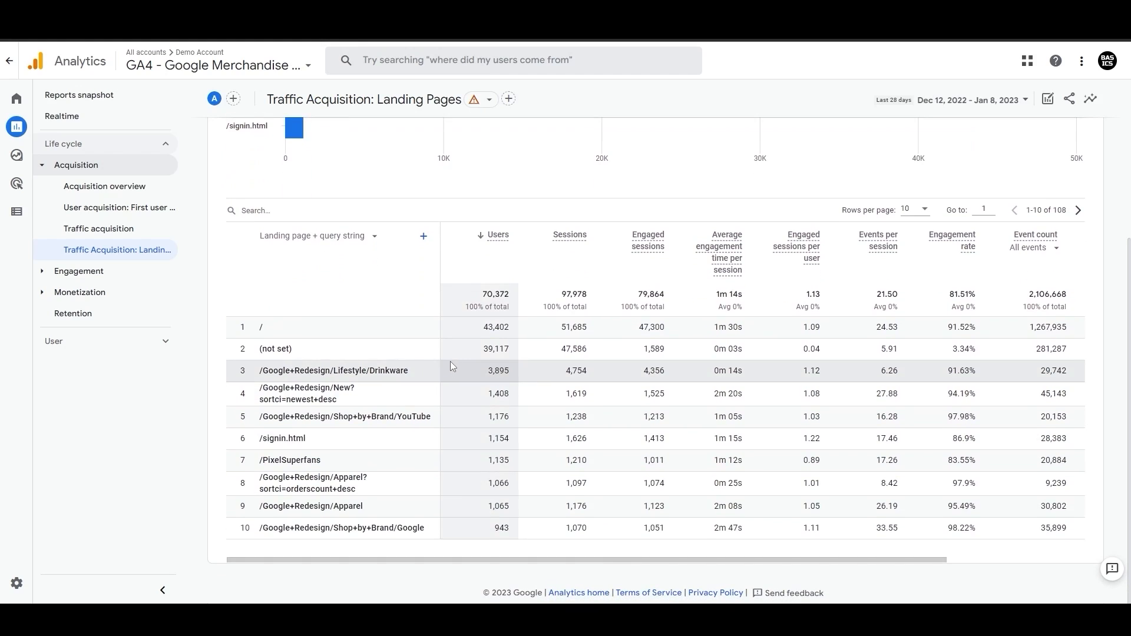